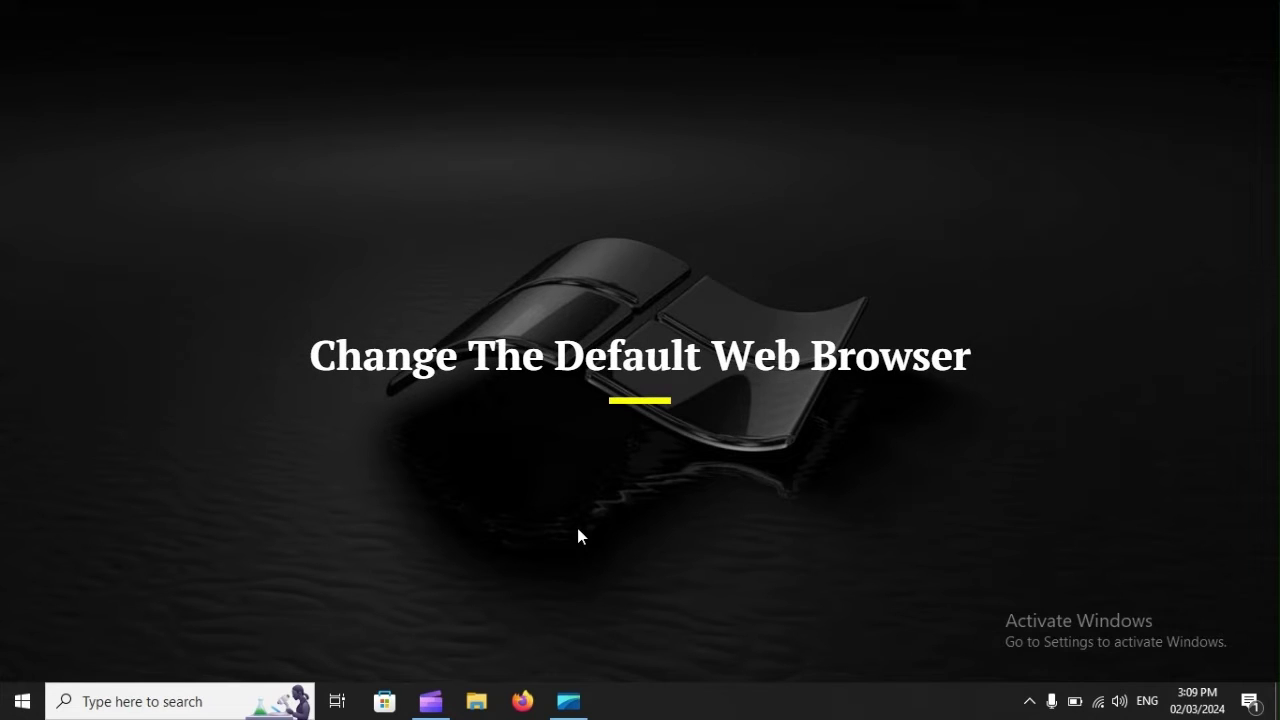
- Open Settings with Win+I and go to Apps, then the Default apps page
{"action": "key", "text": "super+i"}
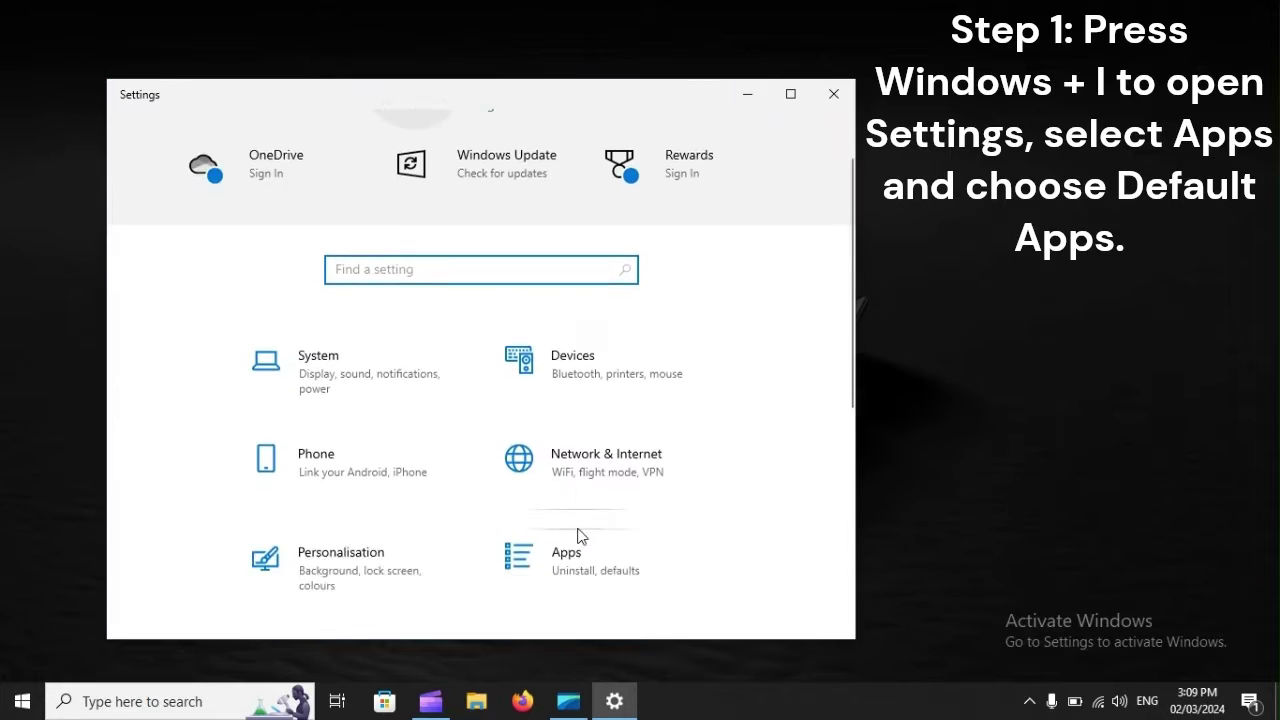
{"action": "scroll", "coordinate": [578, 537], "scroll_direction": "down", "scroll_amount": 3}
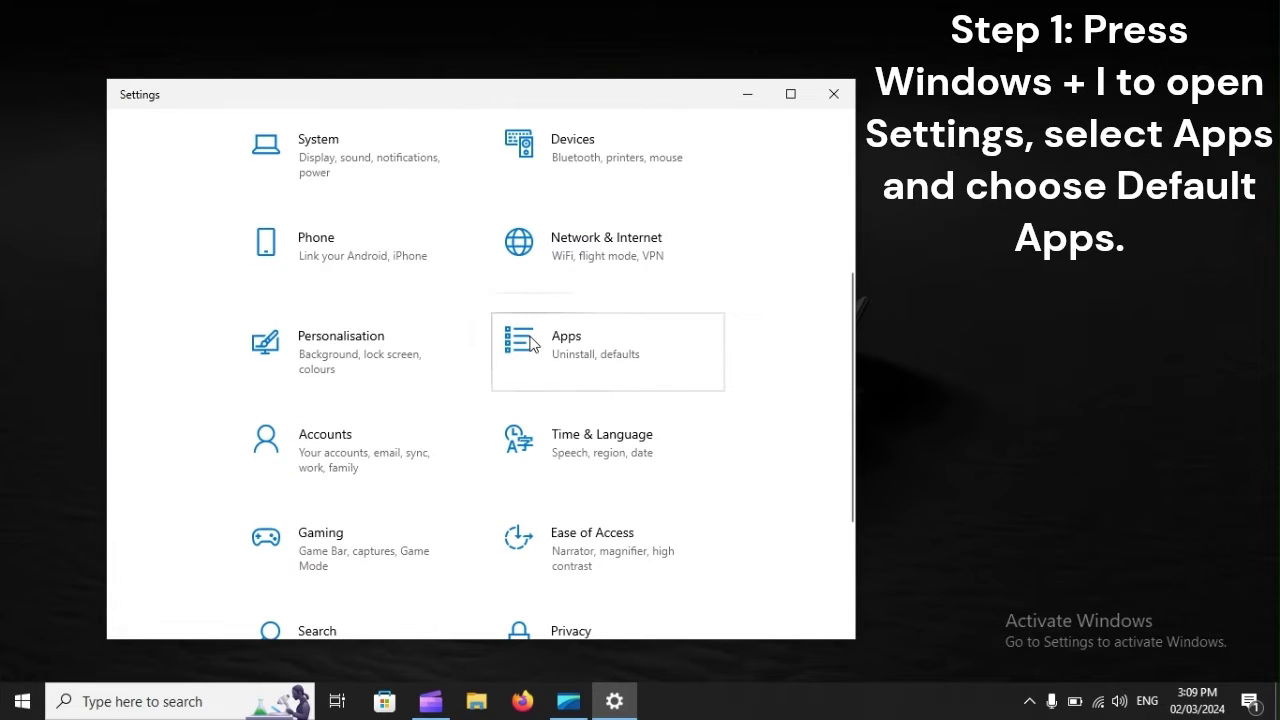
{"action": "left_click", "coordinate": [640, 345]}
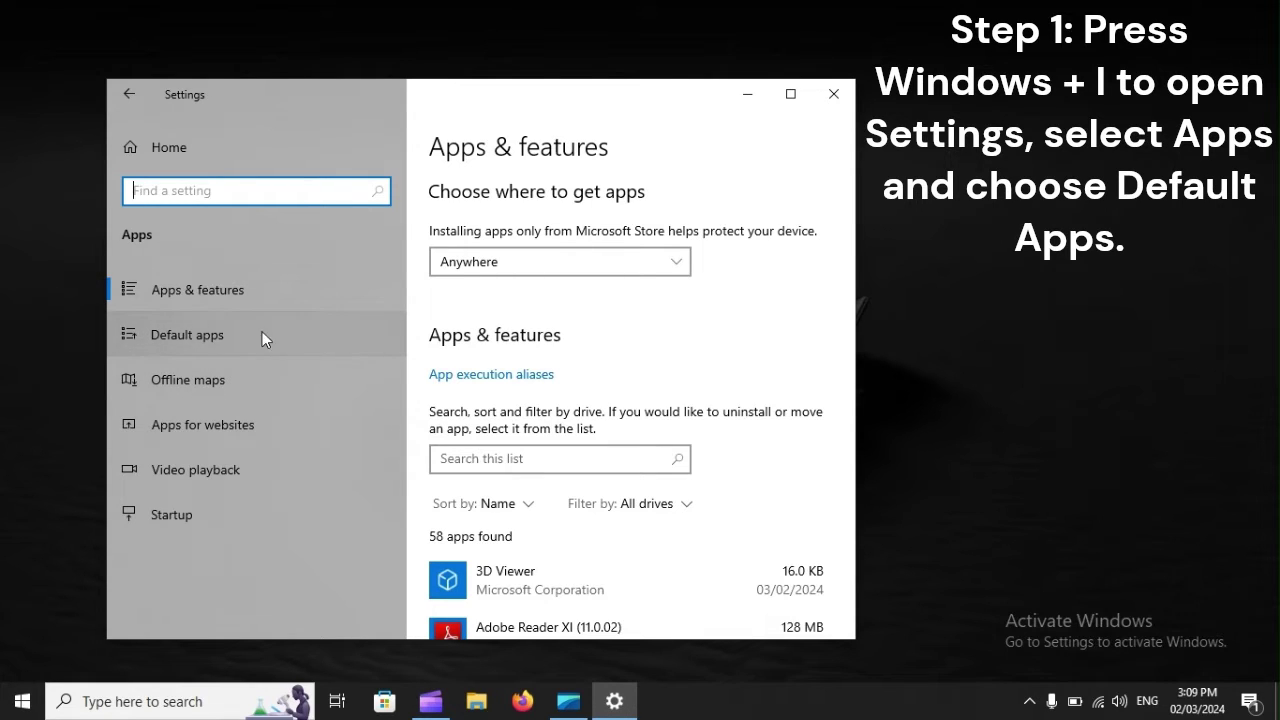
{"action": "left_click", "coordinate": [358, 330]}
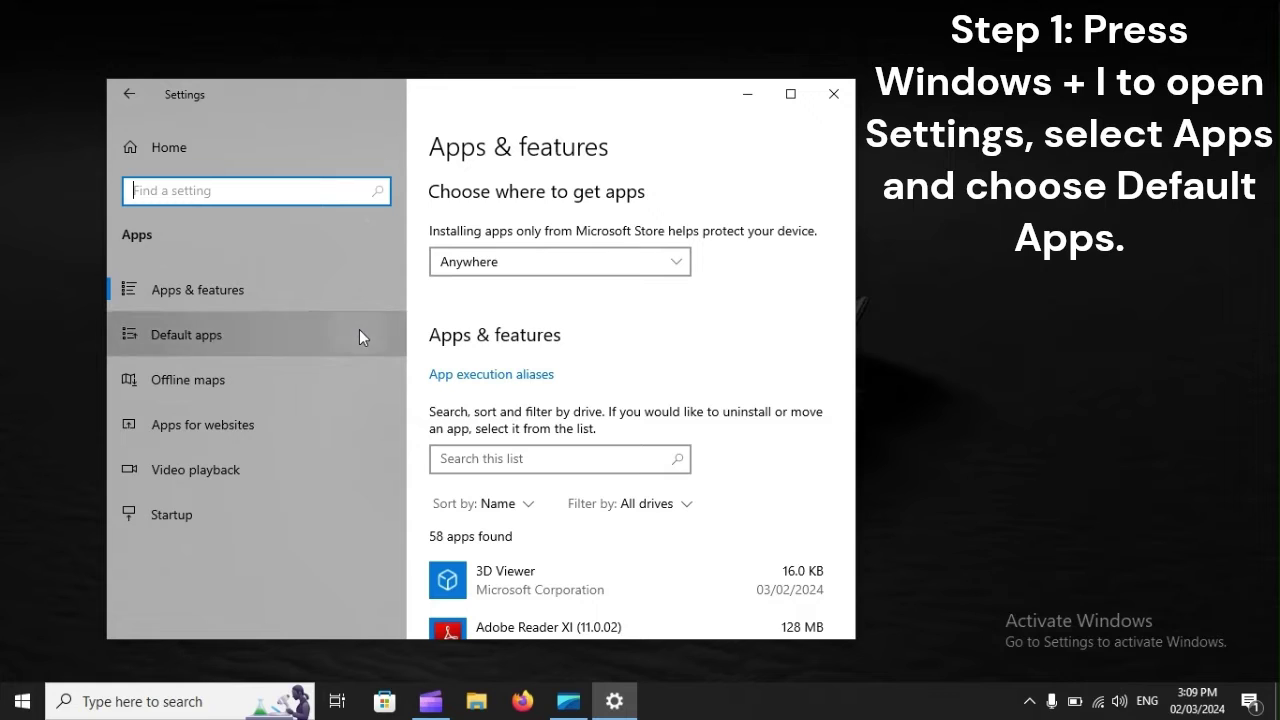
{"action": "scroll", "coordinate": [593, 449], "scroll_direction": "down", "scroll_amount": 3}
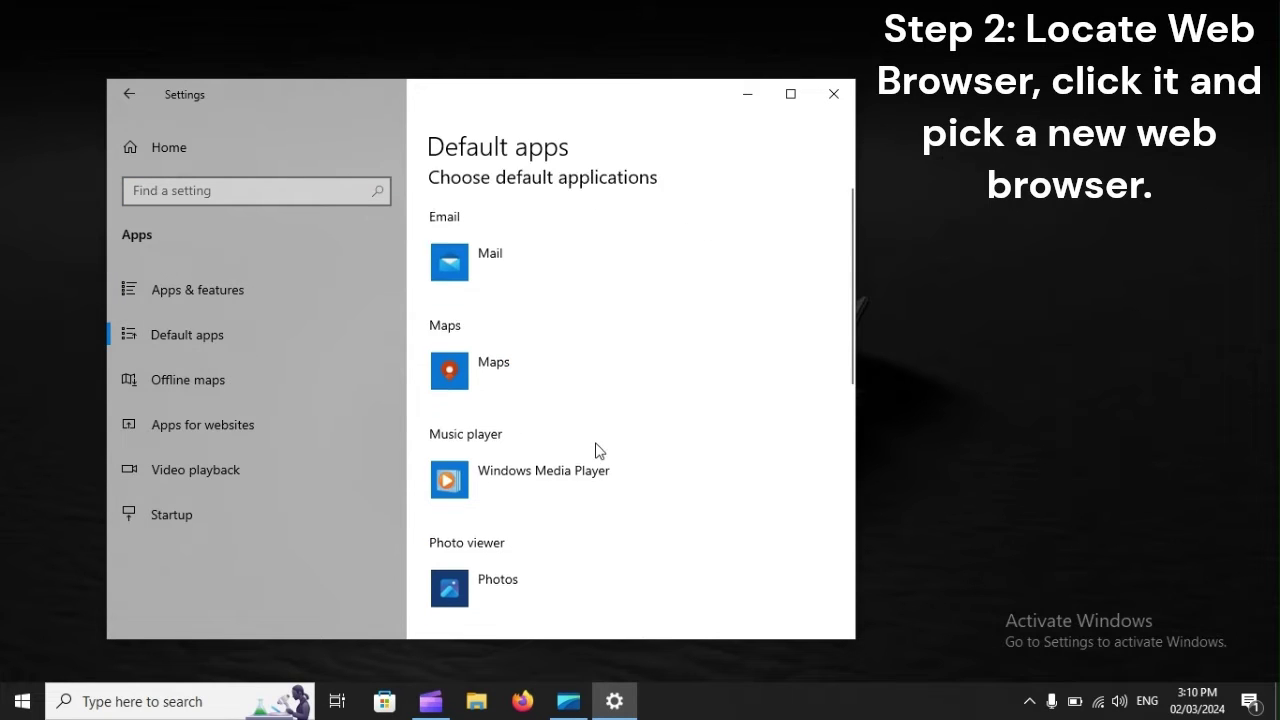
{"action": "scroll", "coordinate": [595, 450], "scroll_direction": "down", "scroll_amount": 2}
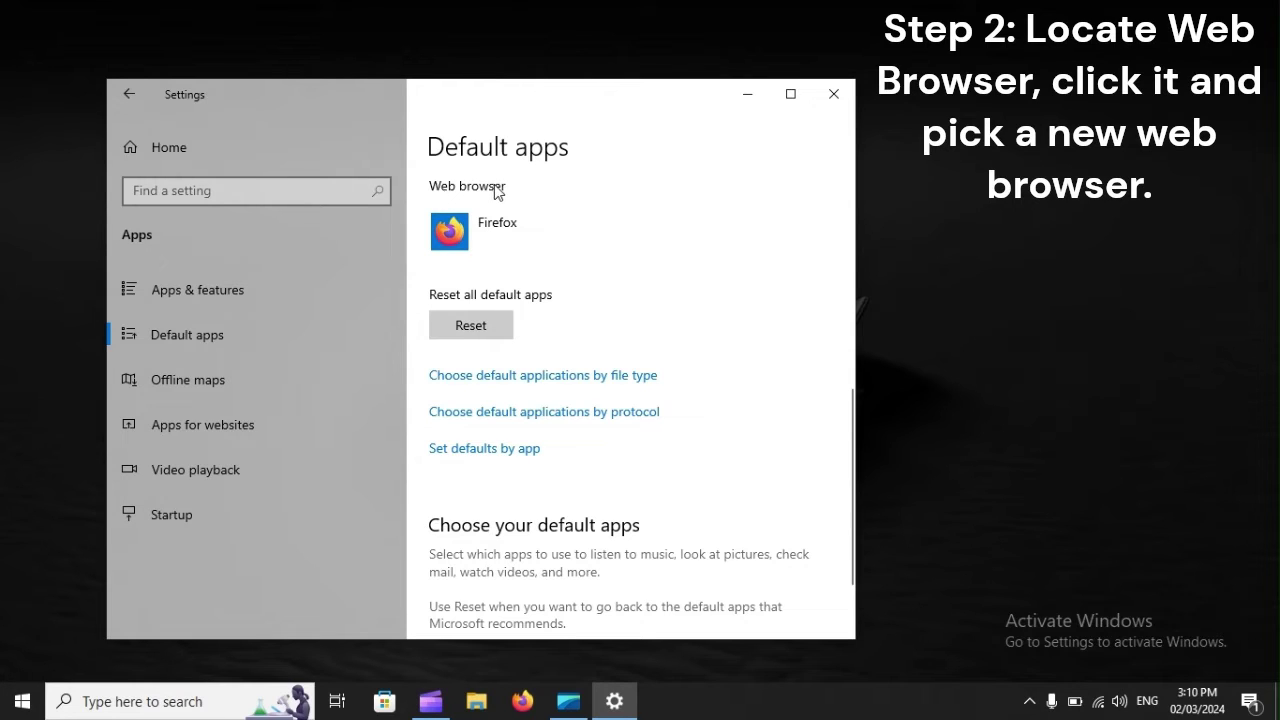
{"action": "left_click", "coordinate": [526, 221]}
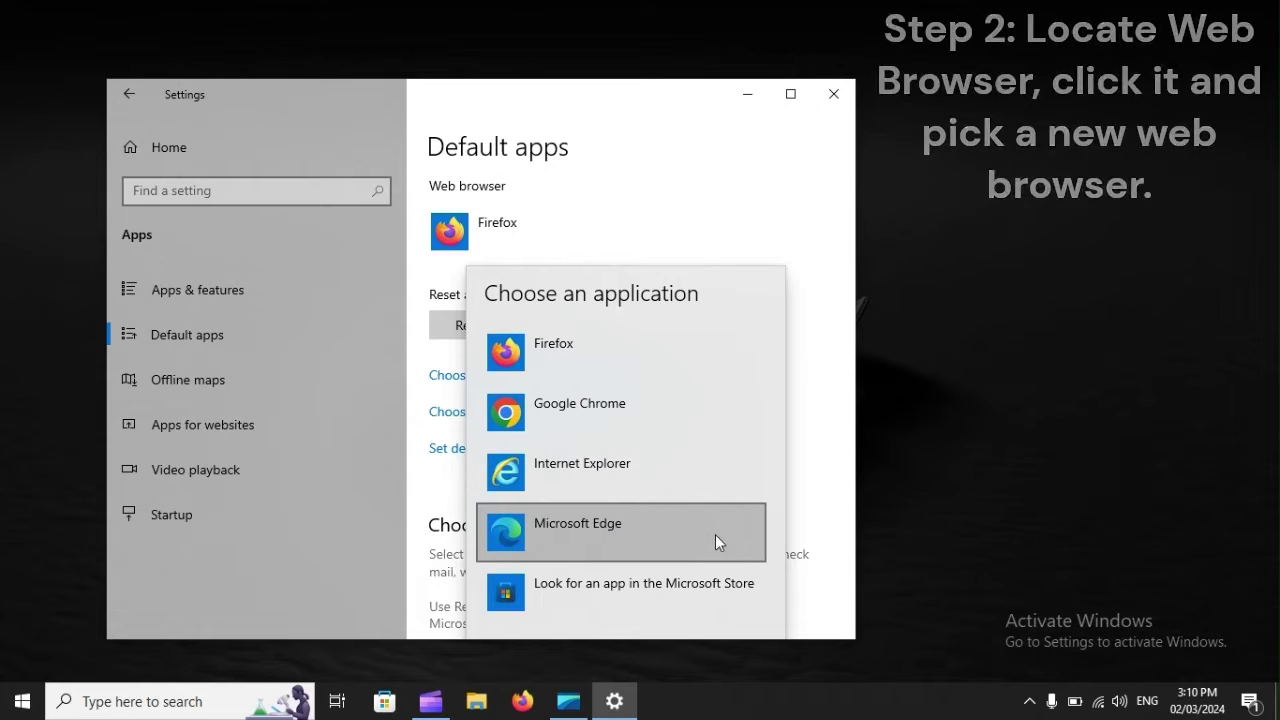
{"action": "left_click", "coordinate": [7, 708]}
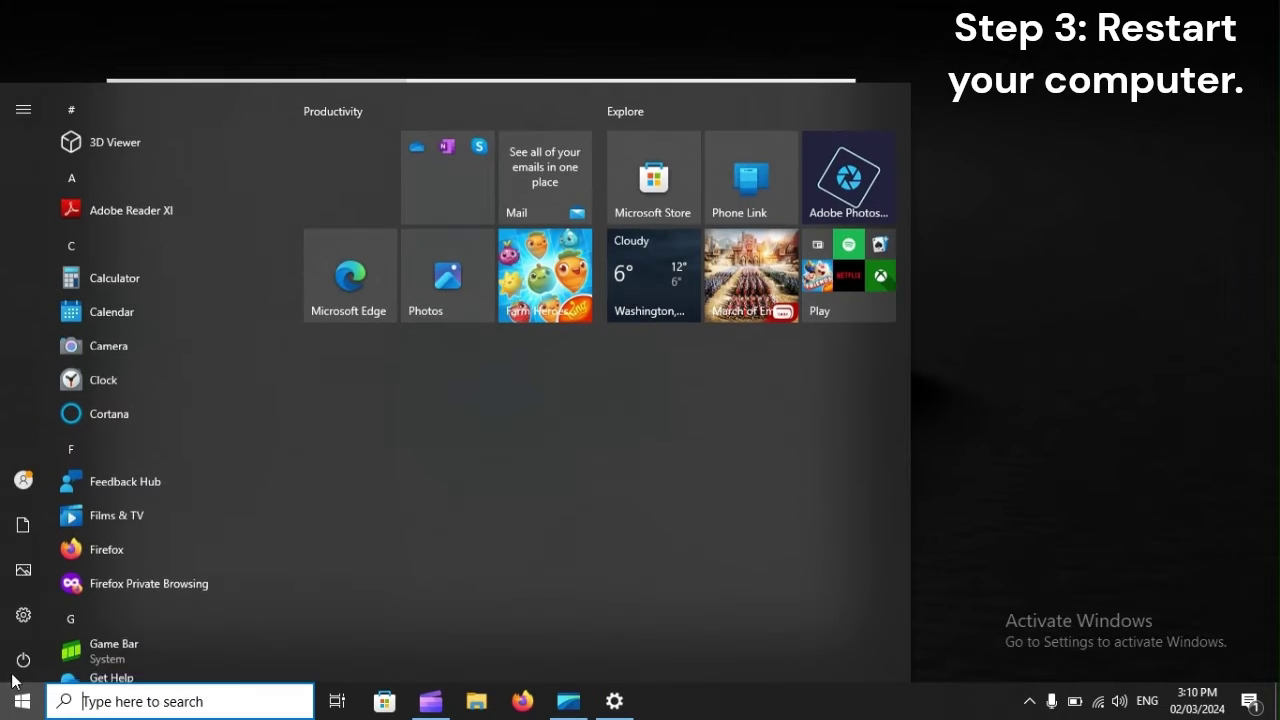
- Restart the computer using the Start menu's Power options
{"action": "left_click", "coordinate": [23, 659]}
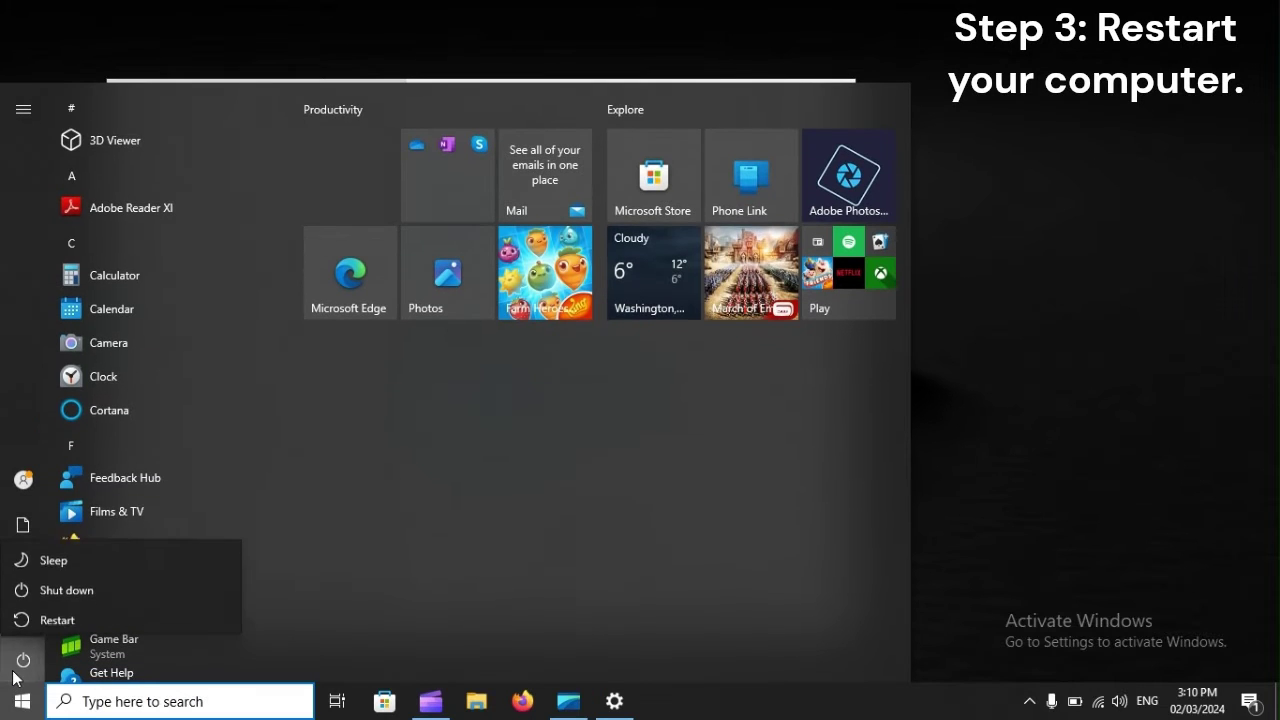
{"action": "left_click", "coordinate": [95, 618]}
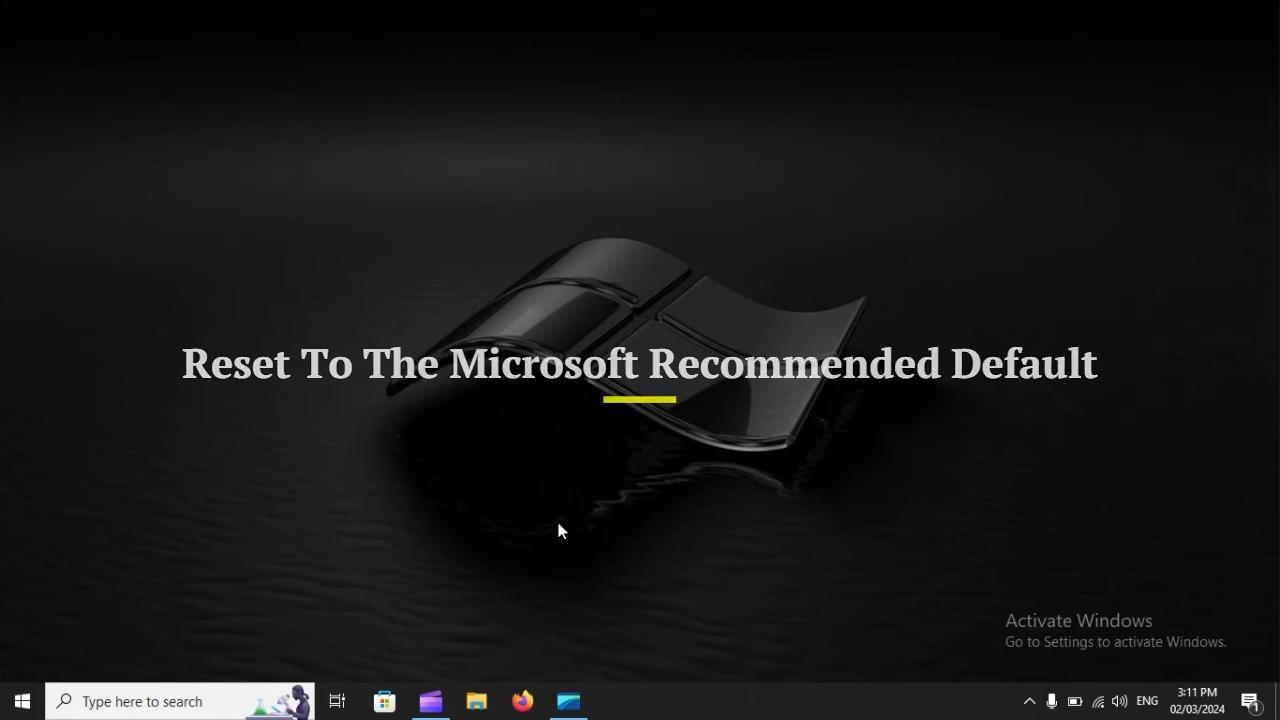
- Check in Apps > Default apps that Firefox is still the web browser, then bring up the restart options
{"action": "key", "text": "super+i"}
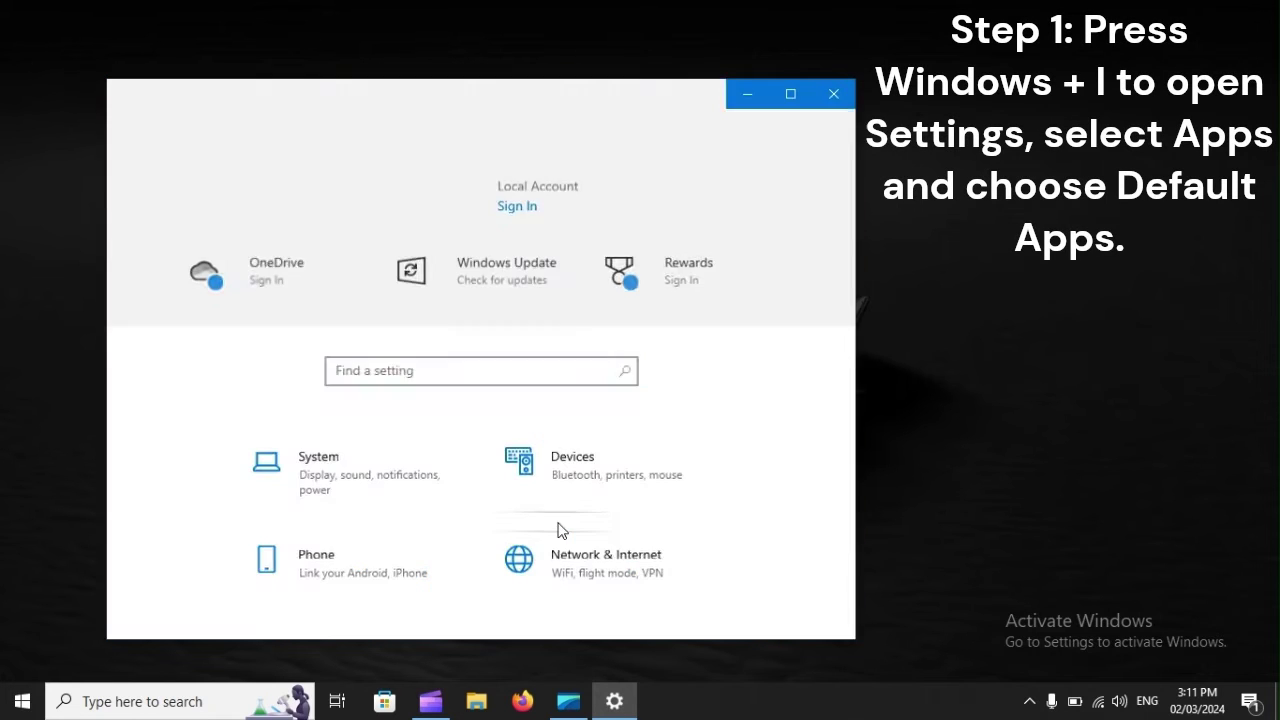
{"action": "scroll", "coordinate": [560, 525], "scroll_direction": "down", "scroll_amount": 3}
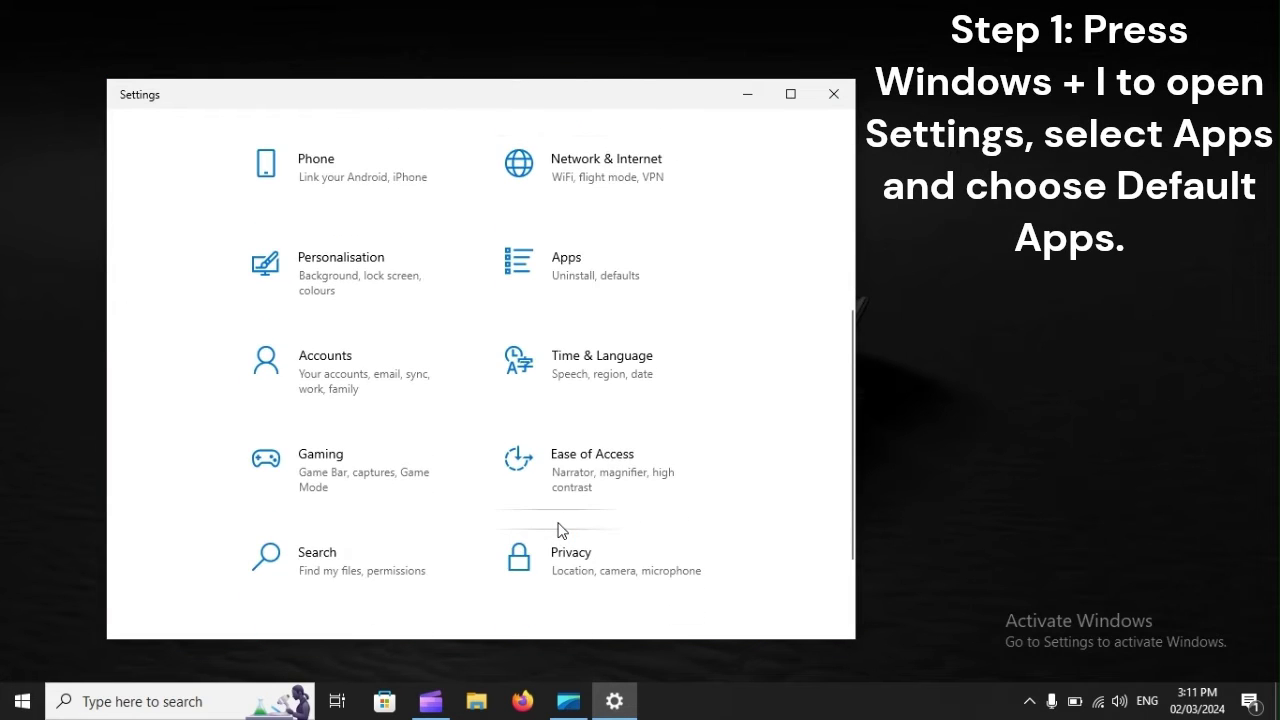
{"action": "left_click", "coordinate": [649, 275]}
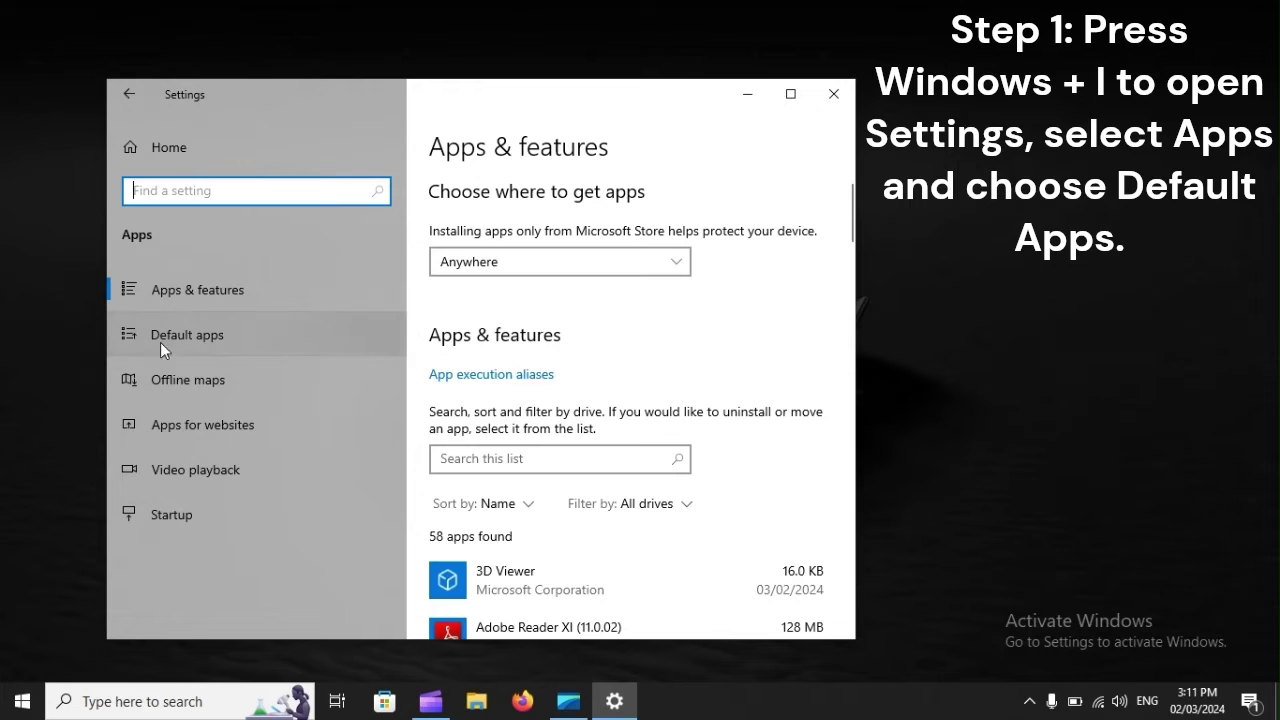
{"action": "left_click", "coordinate": [317, 330]}
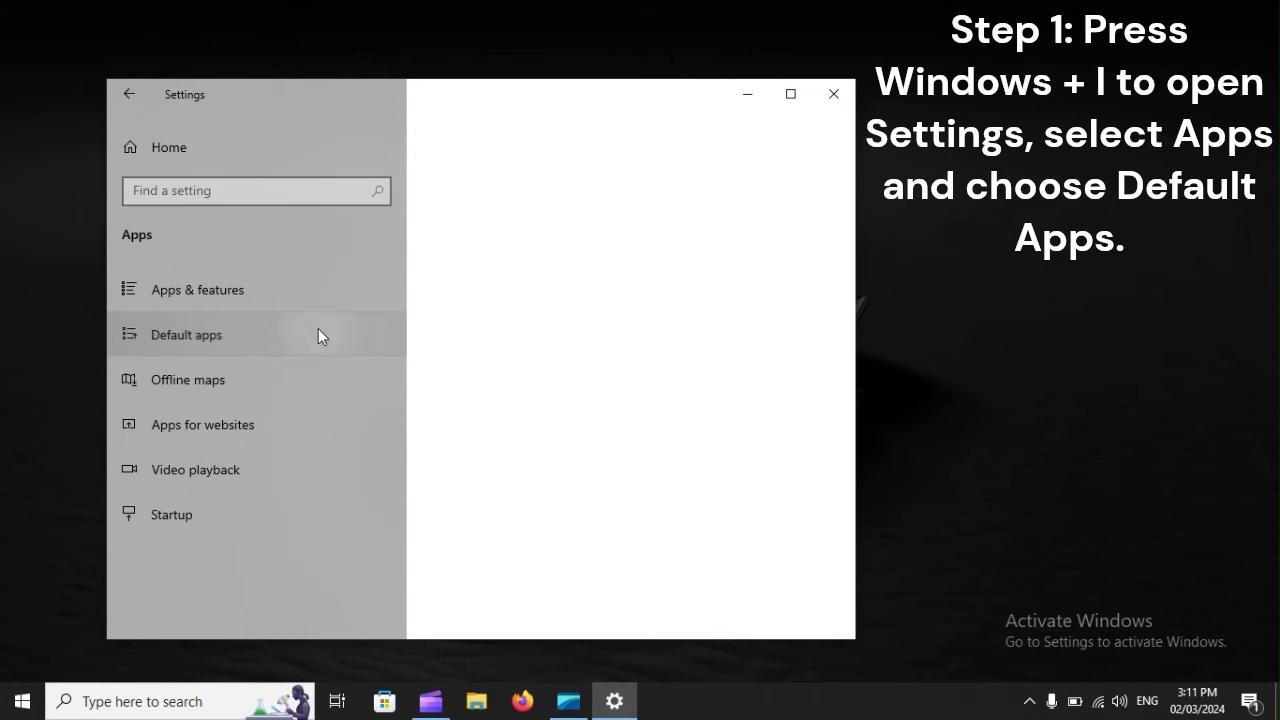
{"action": "scroll", "coordinate": [629, 485], "scroll_direction": "down", "scroll_amount": 6}
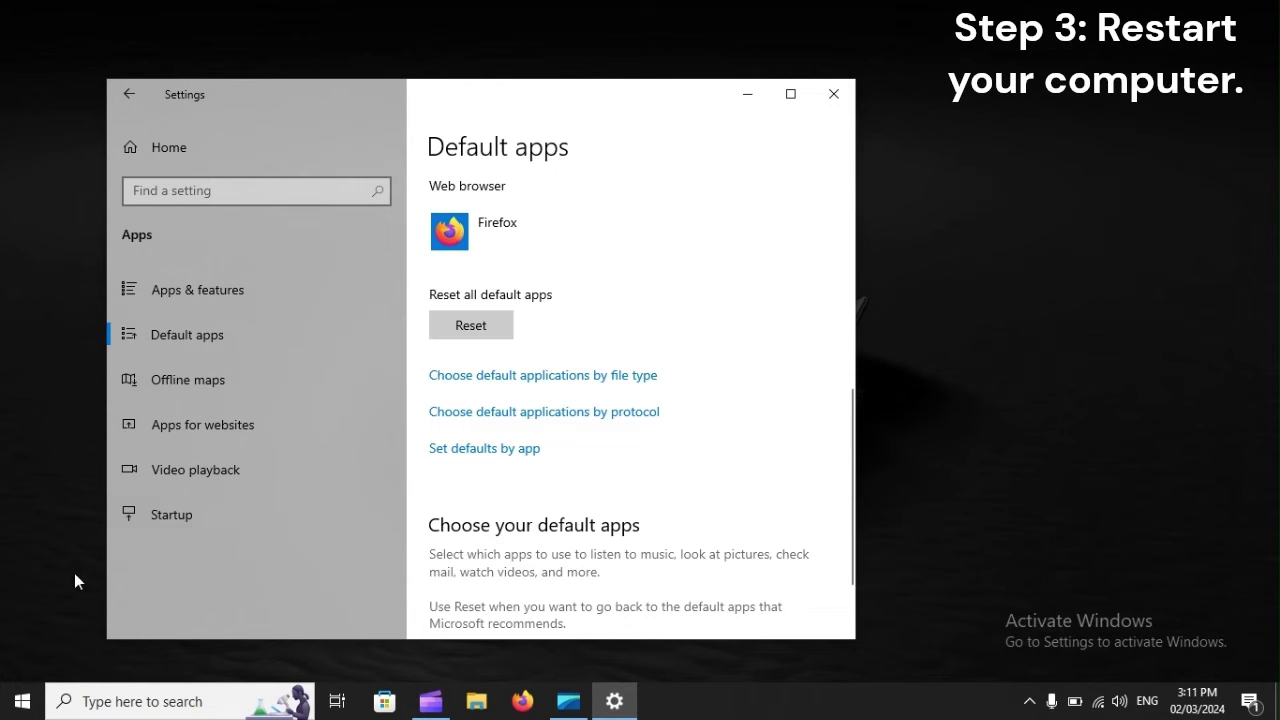
{"action": "left_click", "coordinate": [22, 701]}
{"action": "left_click", "coordinate": [22, 659]}
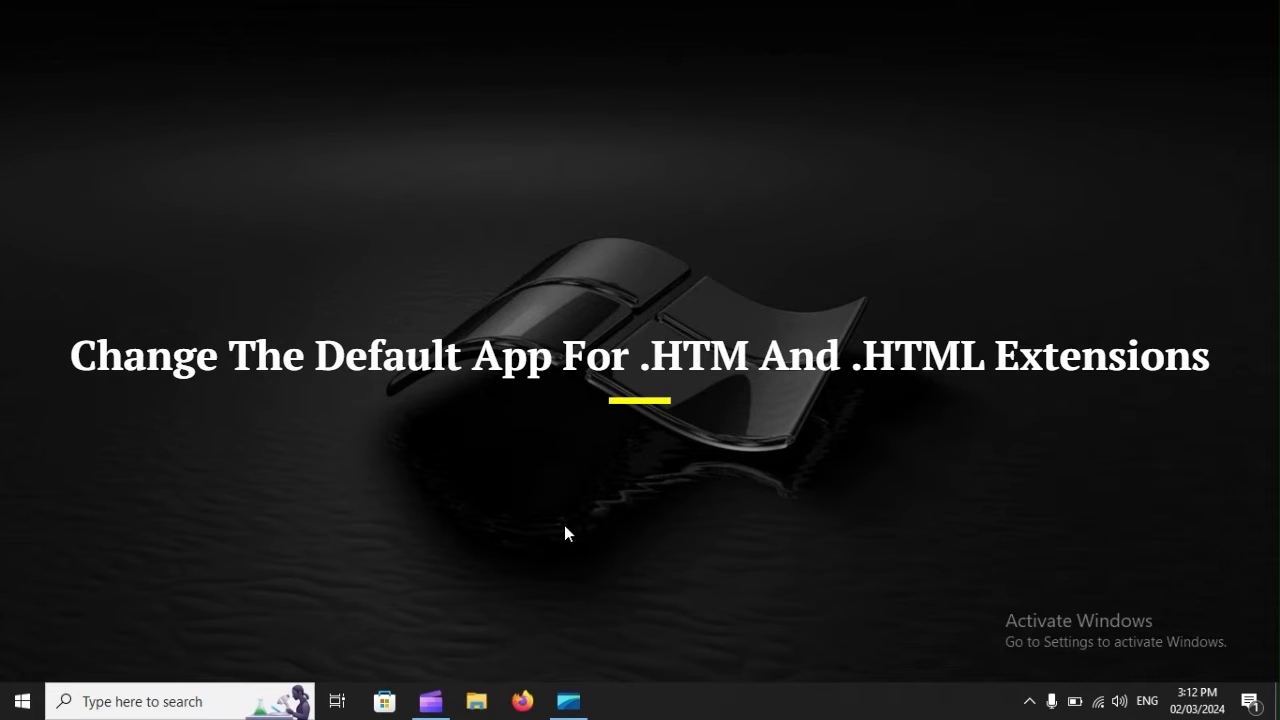
- Reopen Settings at Apps > Default apps and scroll to the Firefox web browser entry
{"action": "key", "text": "super+i"}
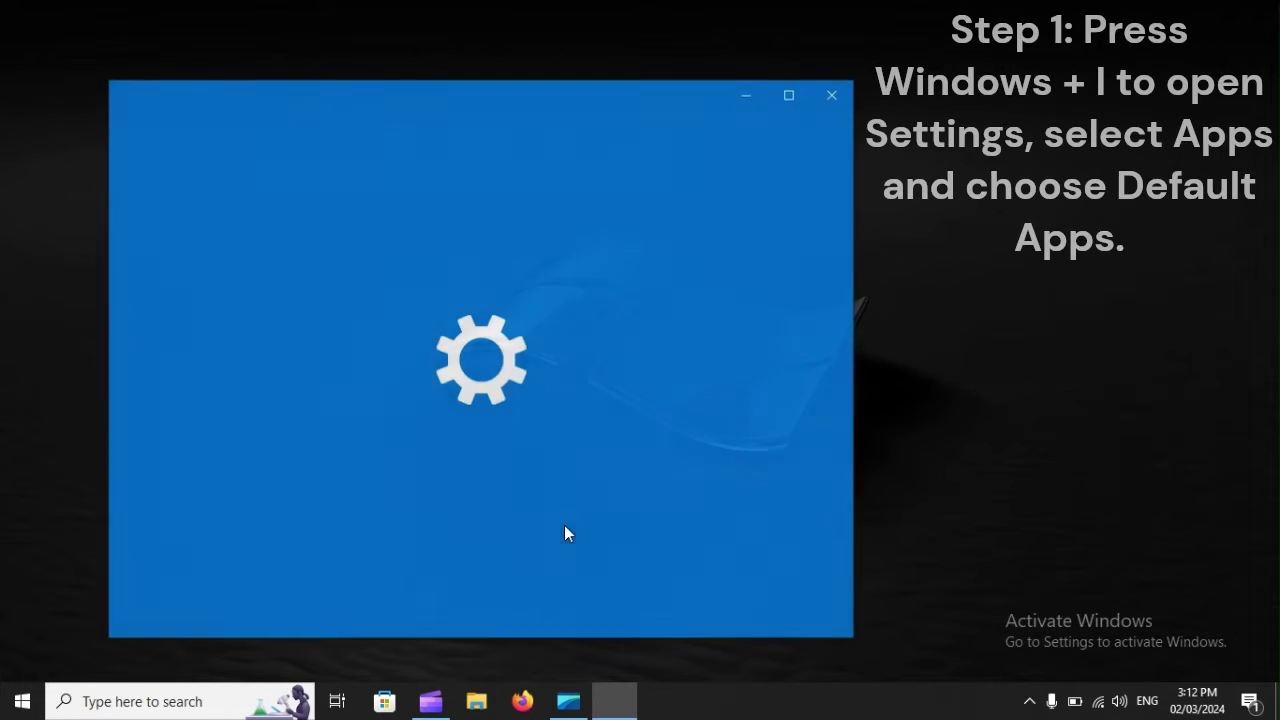
{"action": "scroll", "coordinate": [564, 525], "scroll_direction": "down", "scroll_amount": 5}
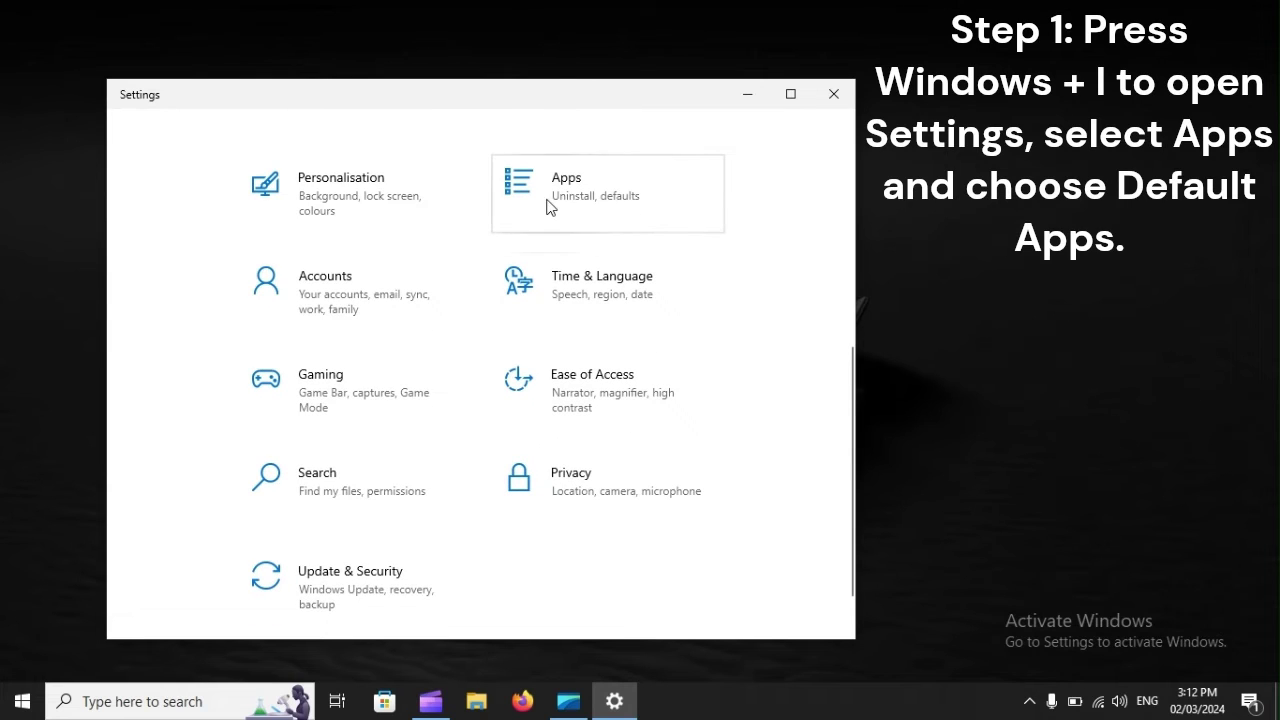
{"action": "left_click", "coordinate": [660, 197]}
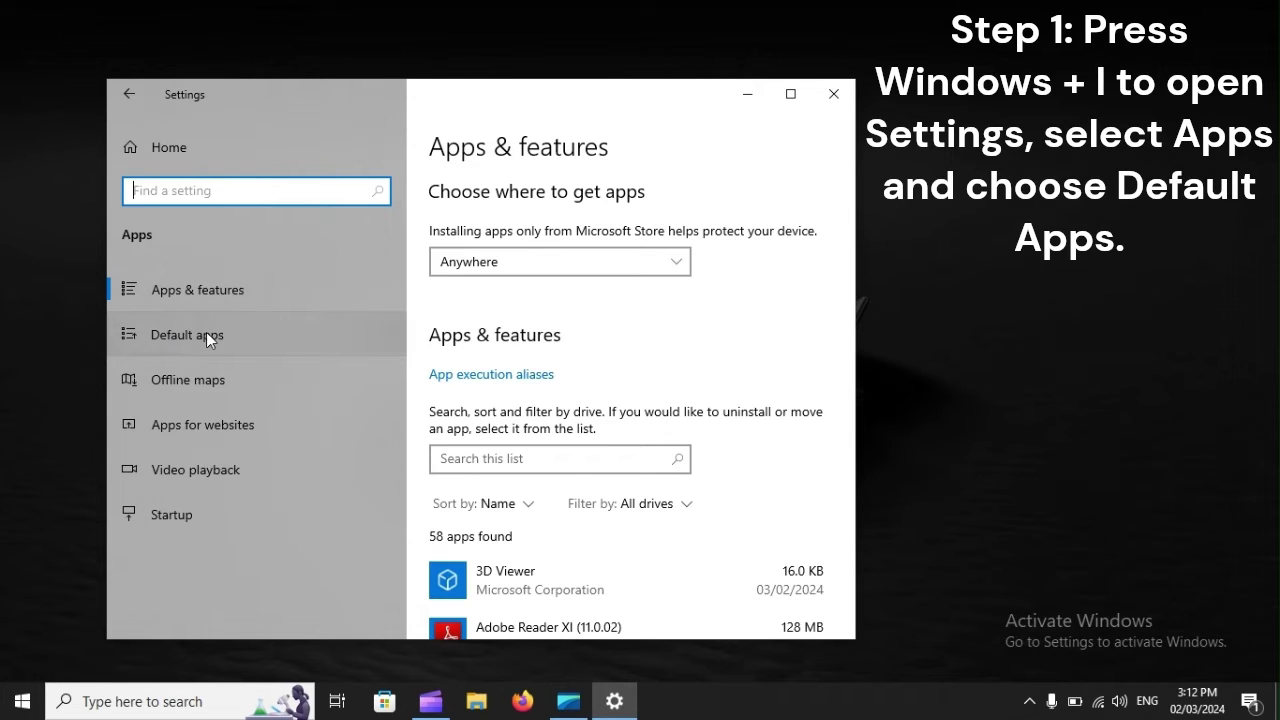
{"action": "left_click", "coordinate": [341, 347]}
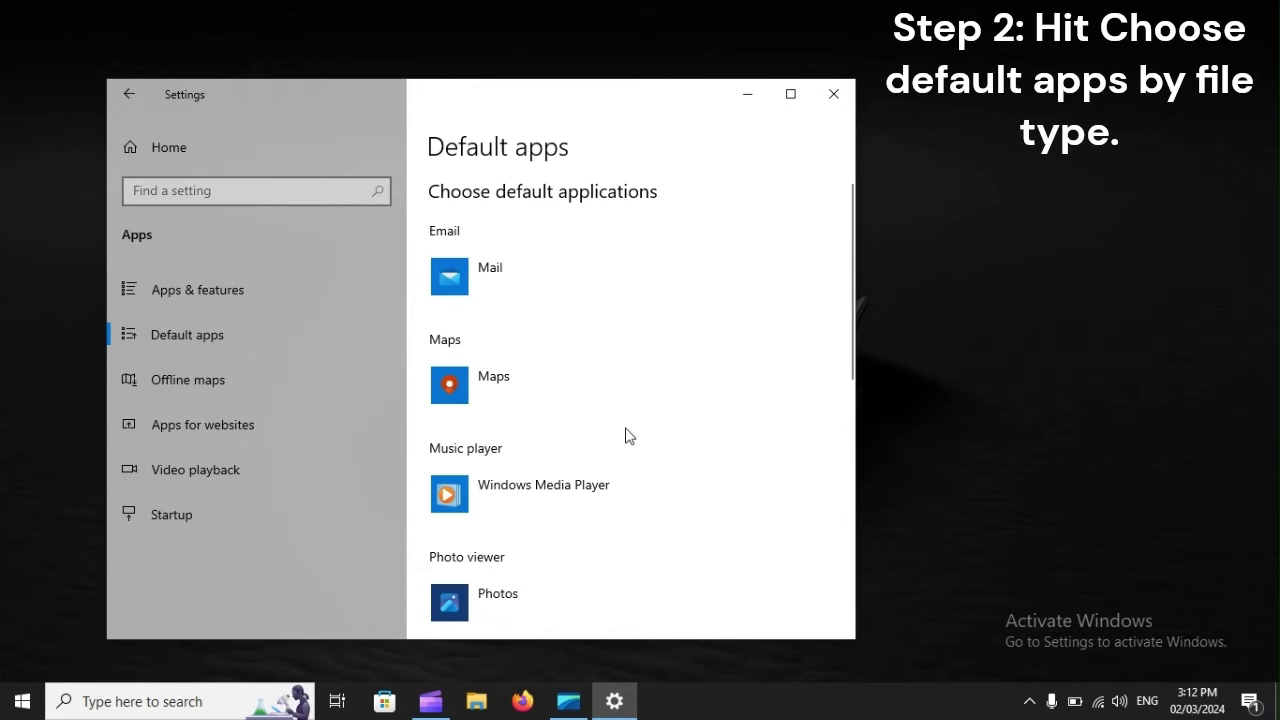
{"action": "scroll", "coordinate": [625, 430], "scroll_direction": "down", "scroll_amount": 5}
{"action": "scroll", "coordinate": [625, 436], "scroll_direction": "down", "scroll_amount": 1}
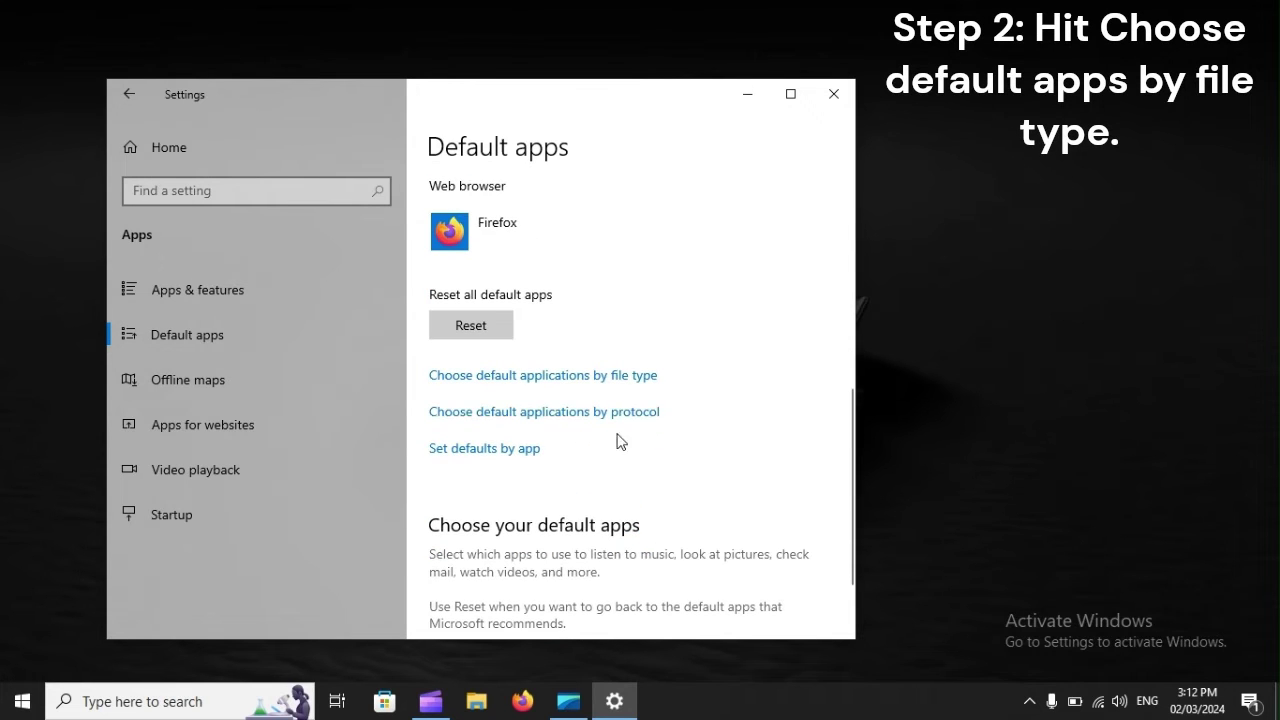
- List defaults by file type and bring up the browser chooser for .htm, then open Start
{"action": "left_click", "coordinate": [449, 381]}
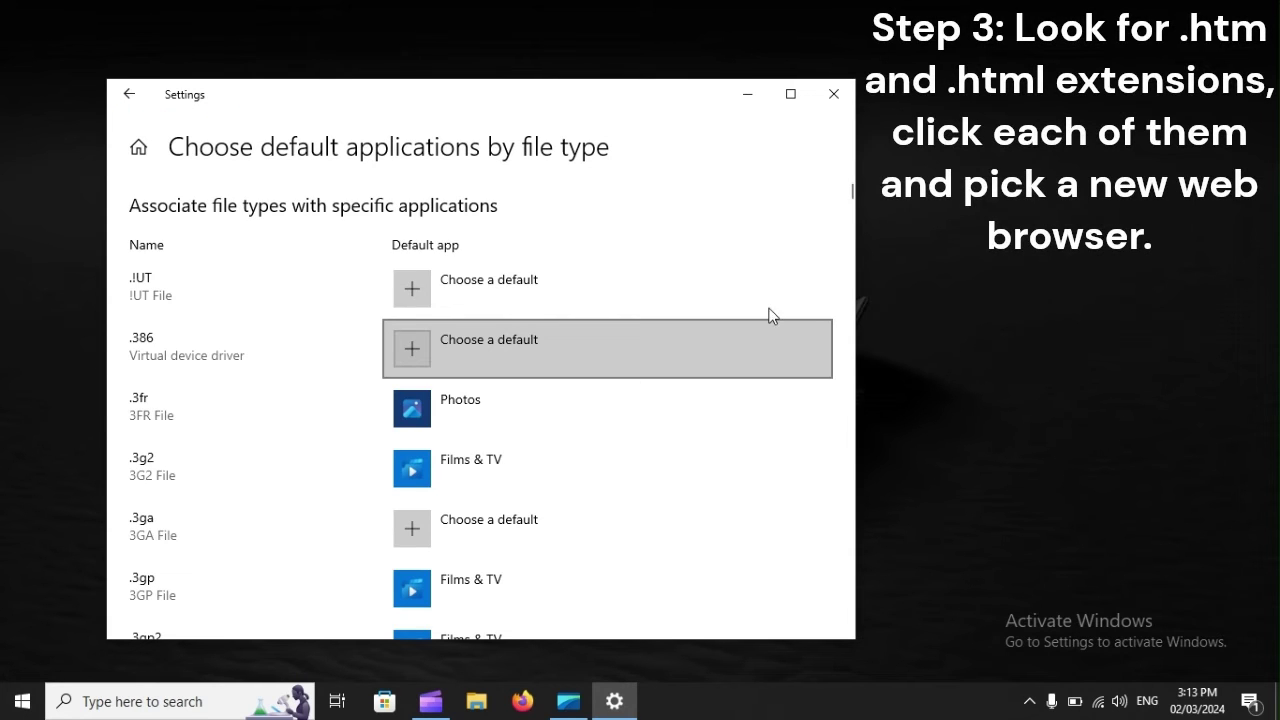
{"action": "left_click_drag", "start_coordinate": [849, 189], "coordinate": [862, 307]}
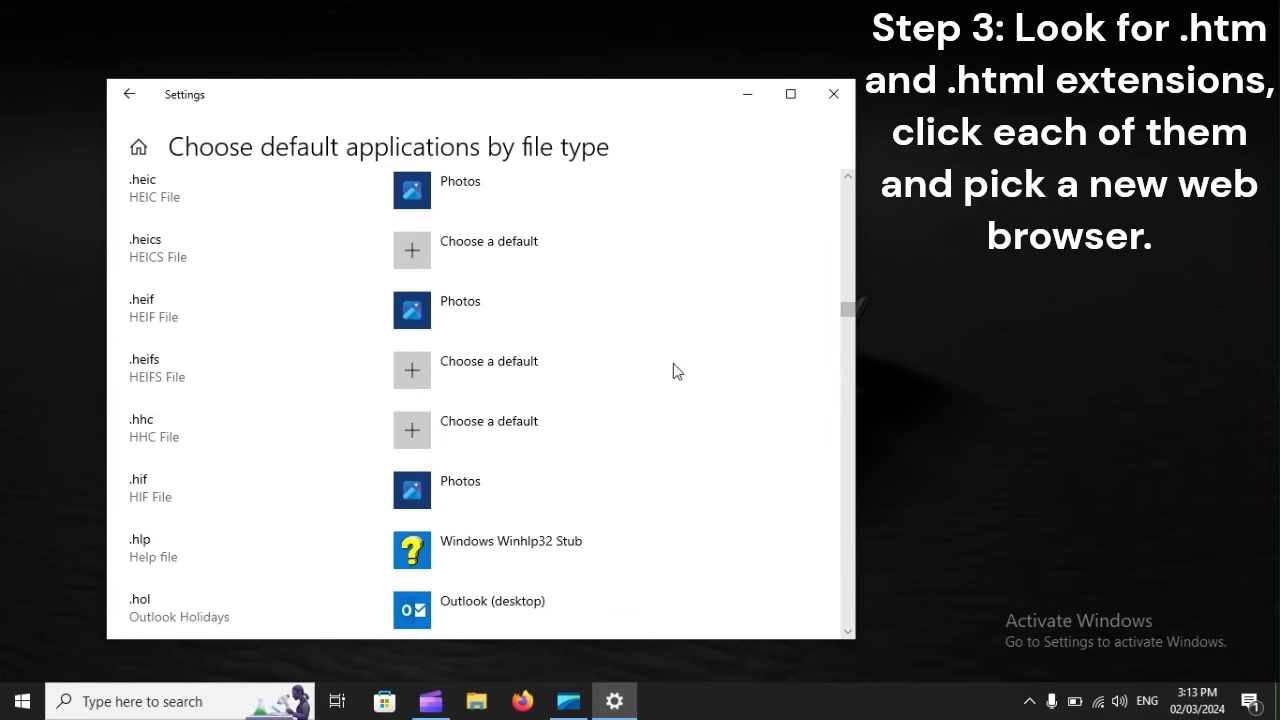
{"action": "scroll", "coordinate": [266, 437], "scroll_direction": "down", "scroll_amount": 3}
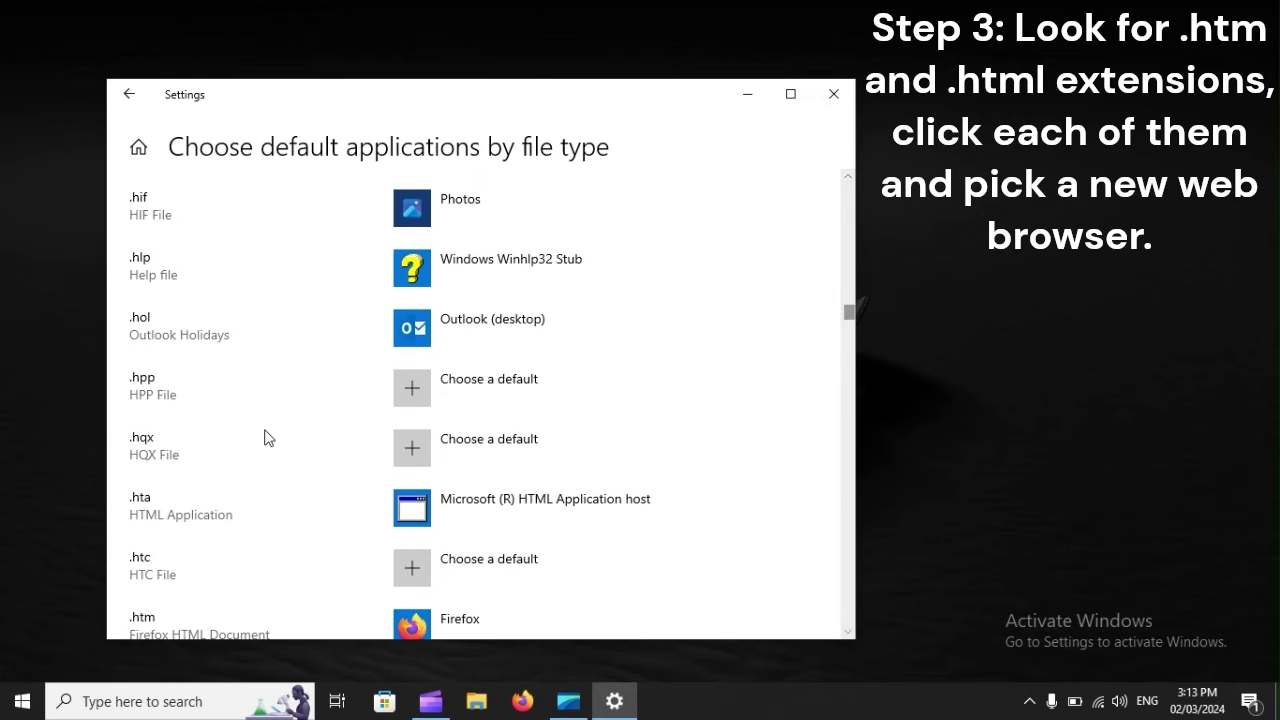
{"action": "scroll", "coordinate": [266, 437], "scroll_direction": "down", "scroll_amount": 2}
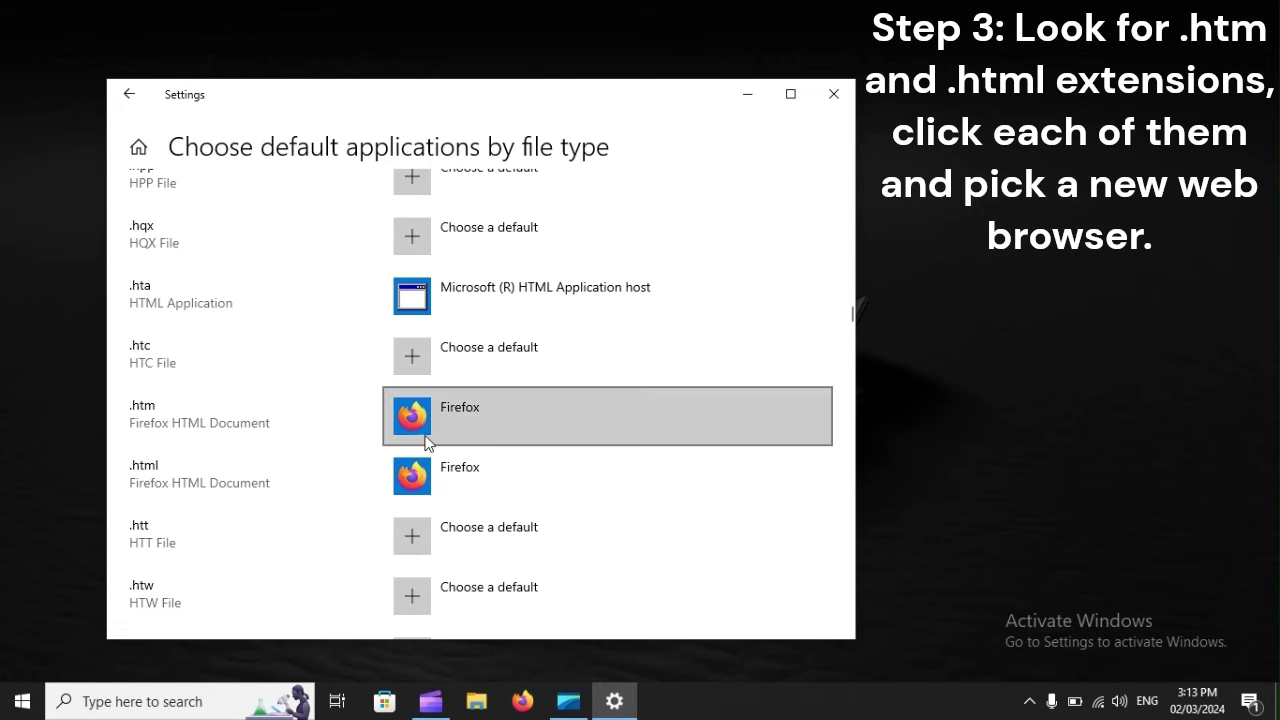
{"action": "left_click", "coordinate": [490, 419]}
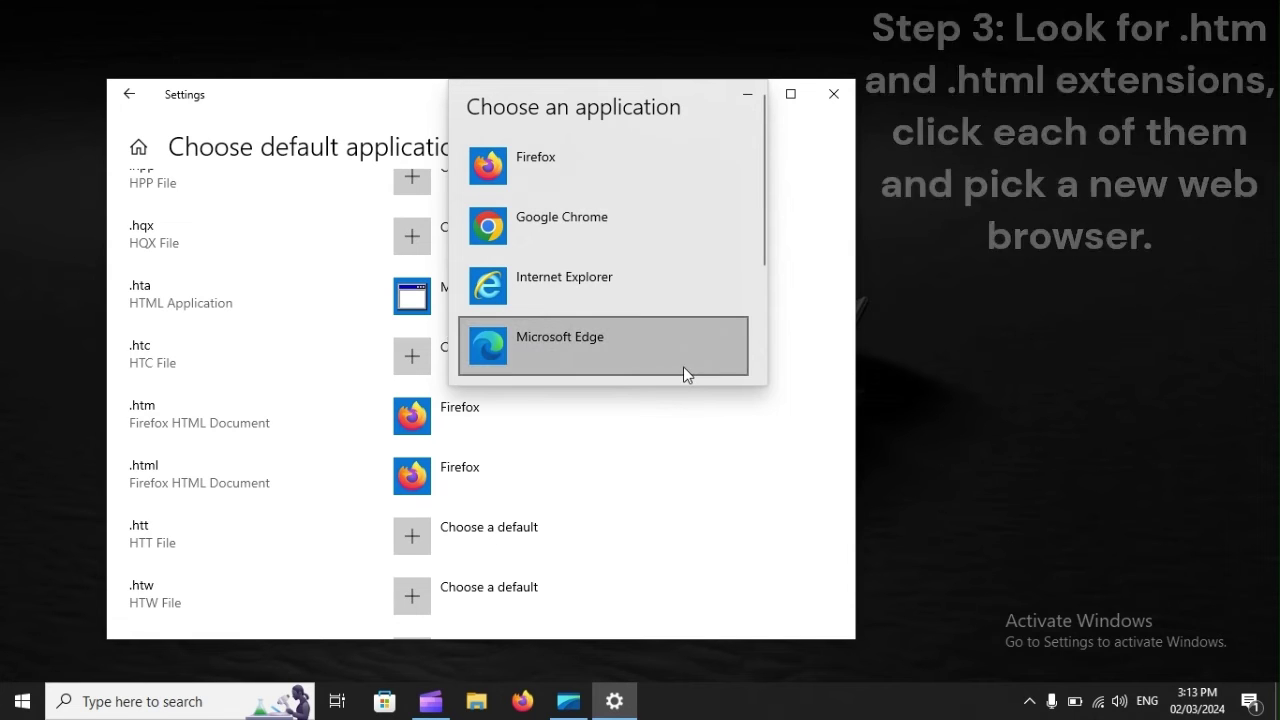
{"action": "left_click", "coordinate": [22, 701]}
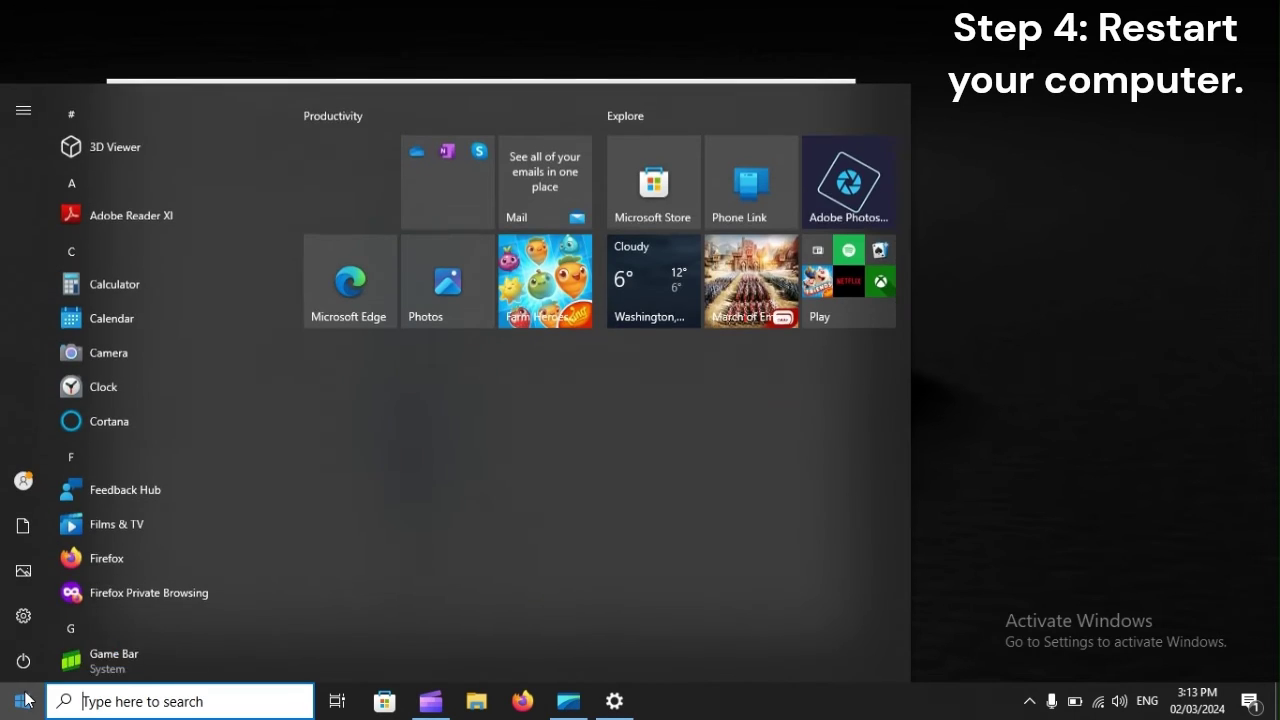
- Bring up the Start menu's power options to restart the computer
{"action": "left_click", "coordinate": [23, 659]}
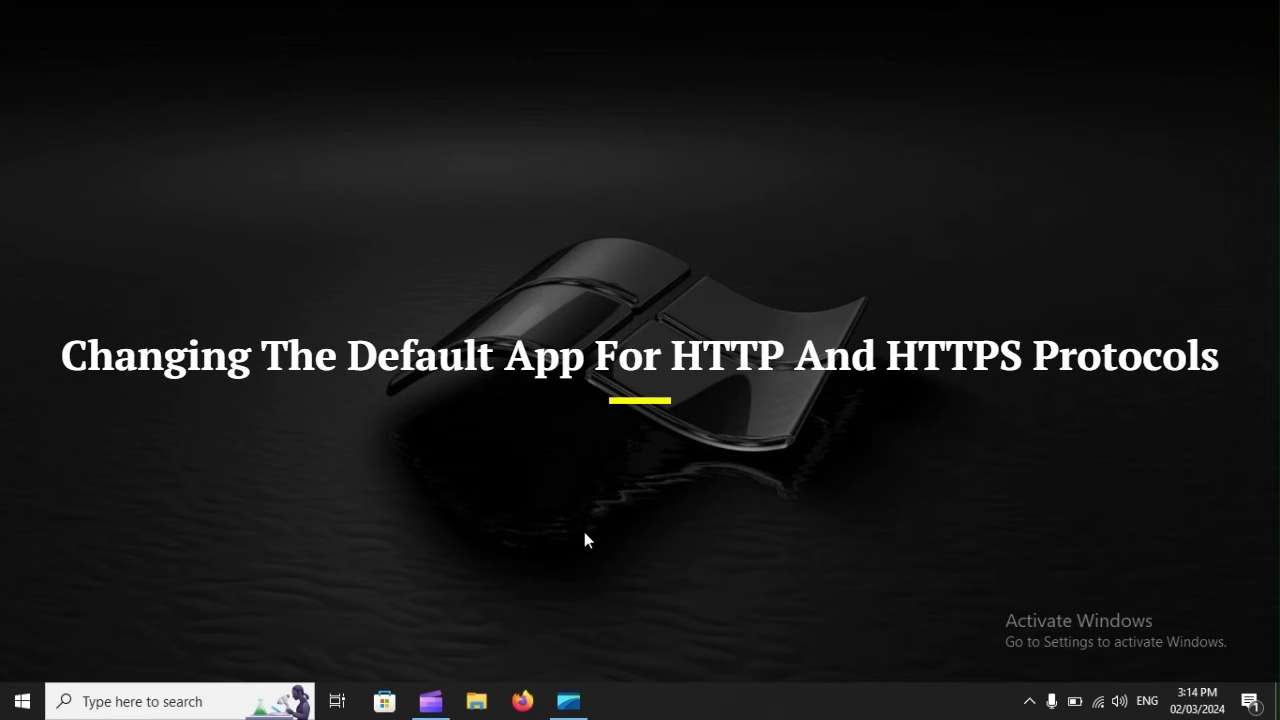
- Reopen Settings at Apps > Default apps, scrolled down to the by-protocol link
{"action": "key", "text": "super+i"}
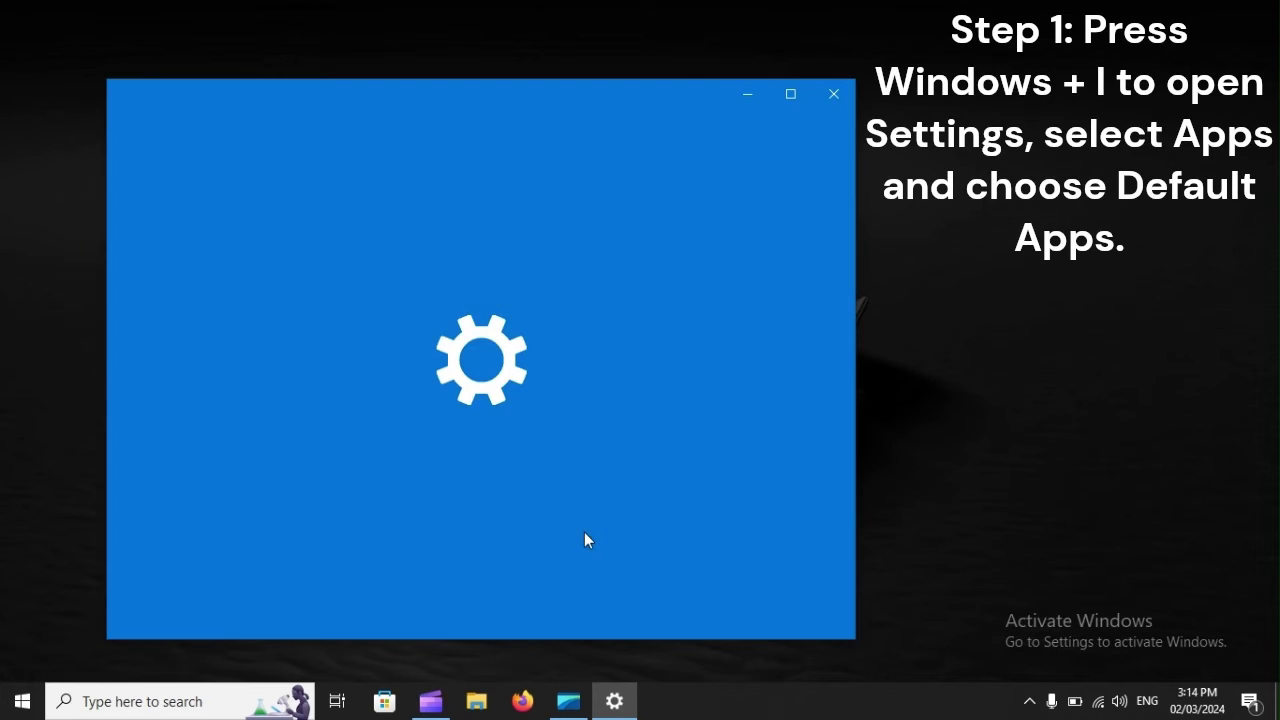
{"action": "scroll", "coordinate": [585, 533], "scroll_direction": "down", "scroll_amount": 3}
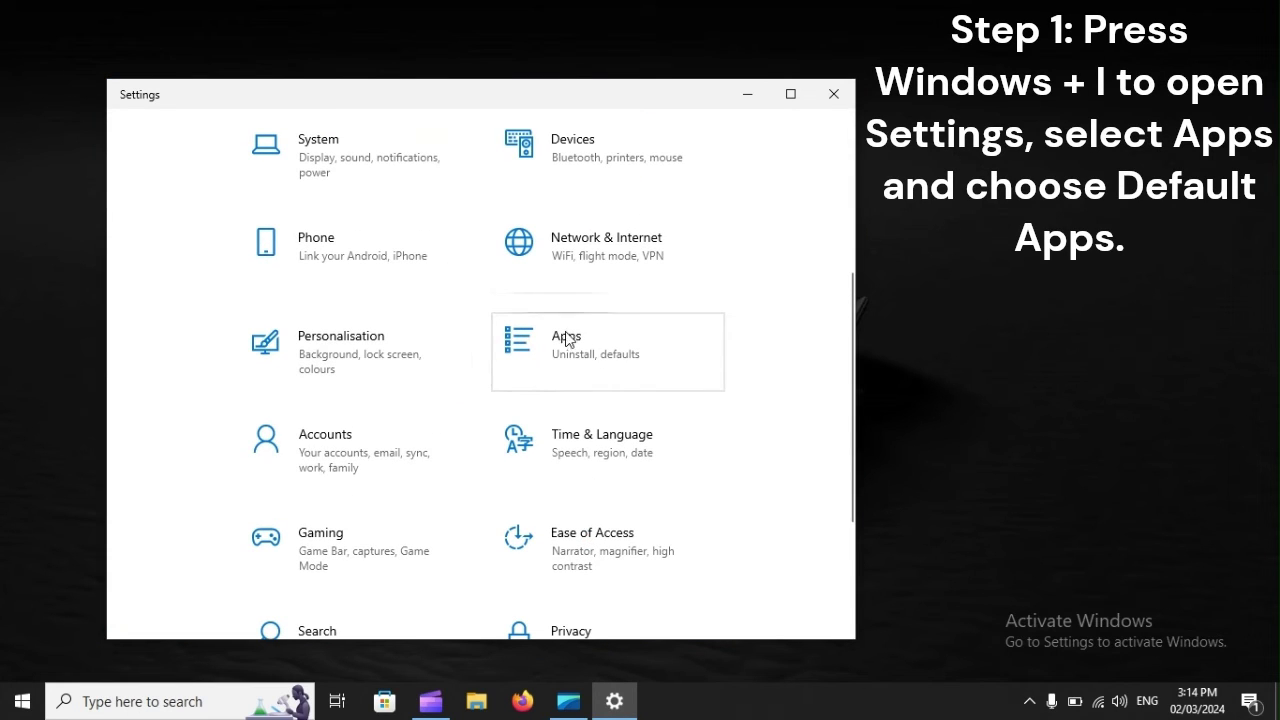
{"action": "left_click", "coordinate": [669, 350]}
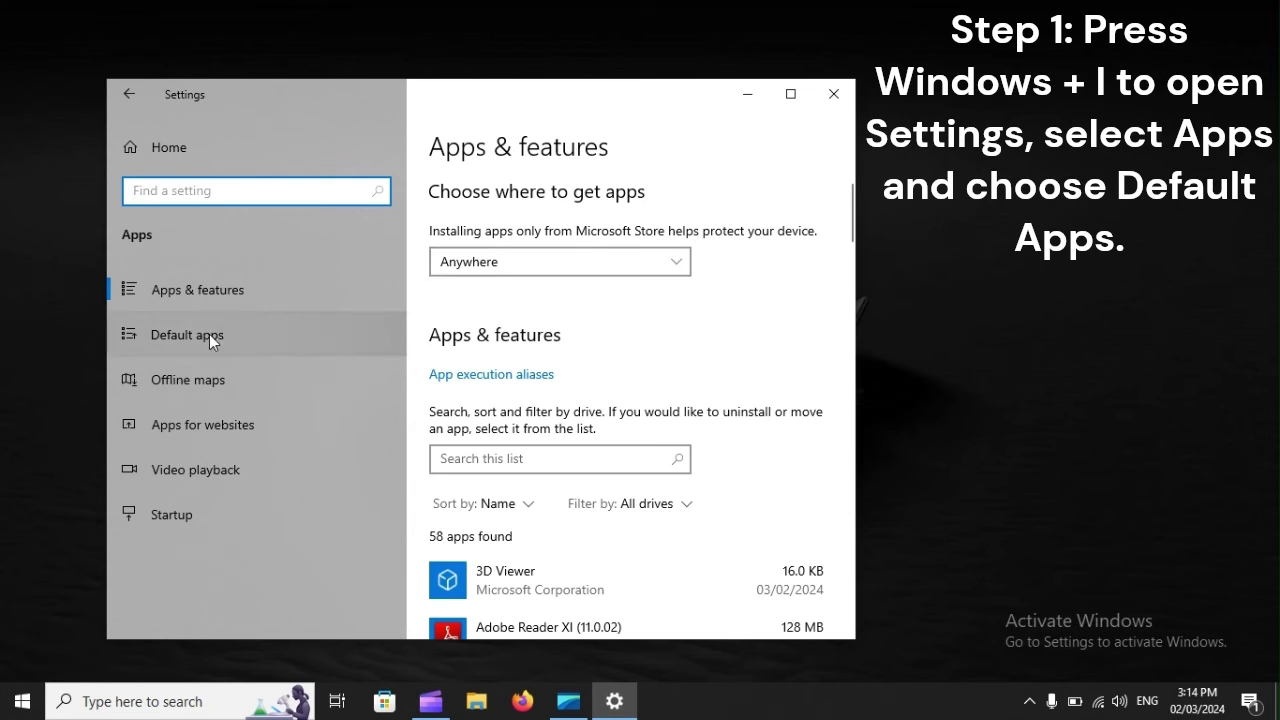
{"action": "left_click", "coordinate": [356, 339]}
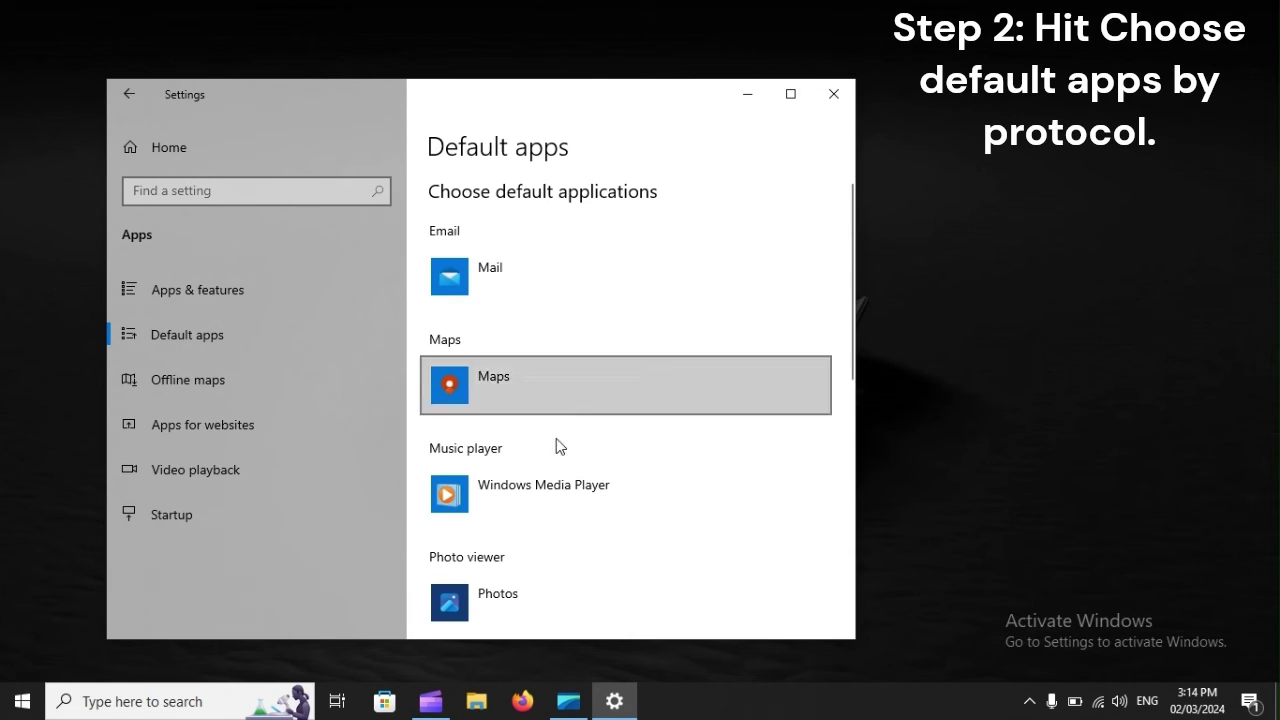
{"action": "scroll", "coordinate": [606, 470], "scroll_direction": "down", "scroll_amount": 7}
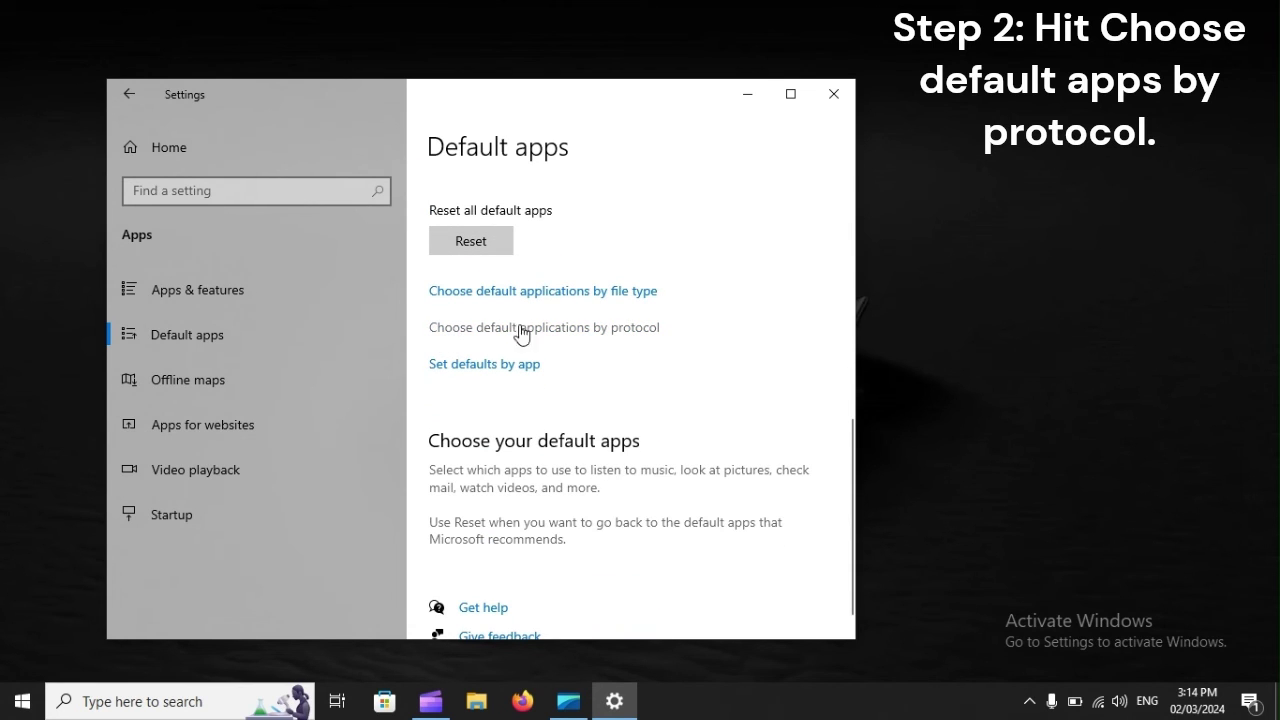
- List defaults by protocol, bring up the browser chooser for HTTP, then open the power options
{"action": "left_click", "coordinate": [617, 327]}
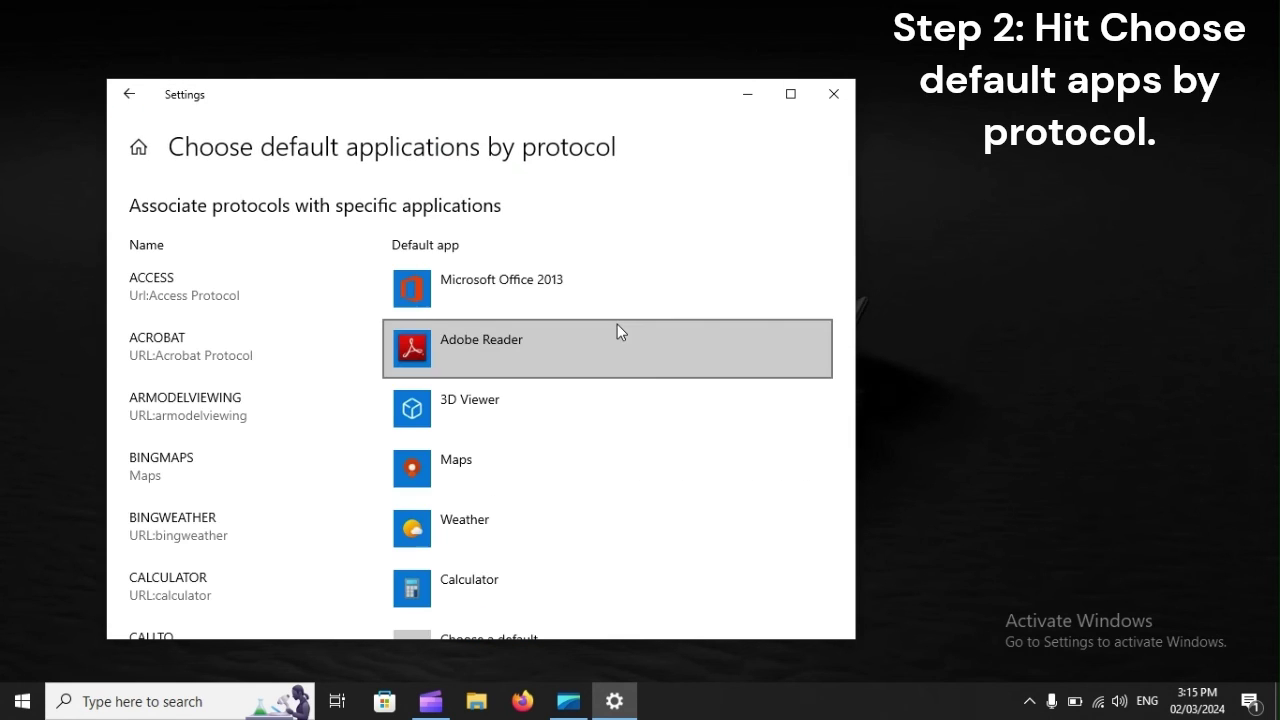
{"action": "scroll", "coordinate": [315, 472], "scroll_direction": "down", "scroll_amount": 8}
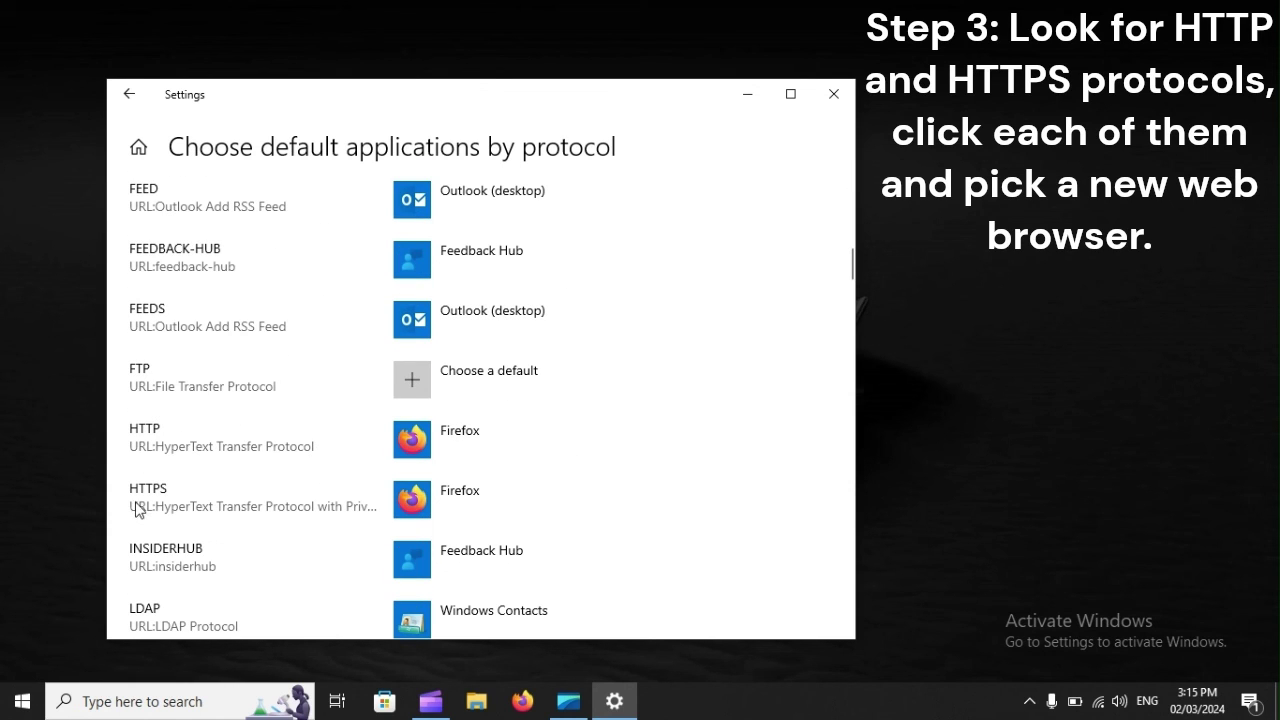
{"action": "left_click", "coordinate": [491, 441]}
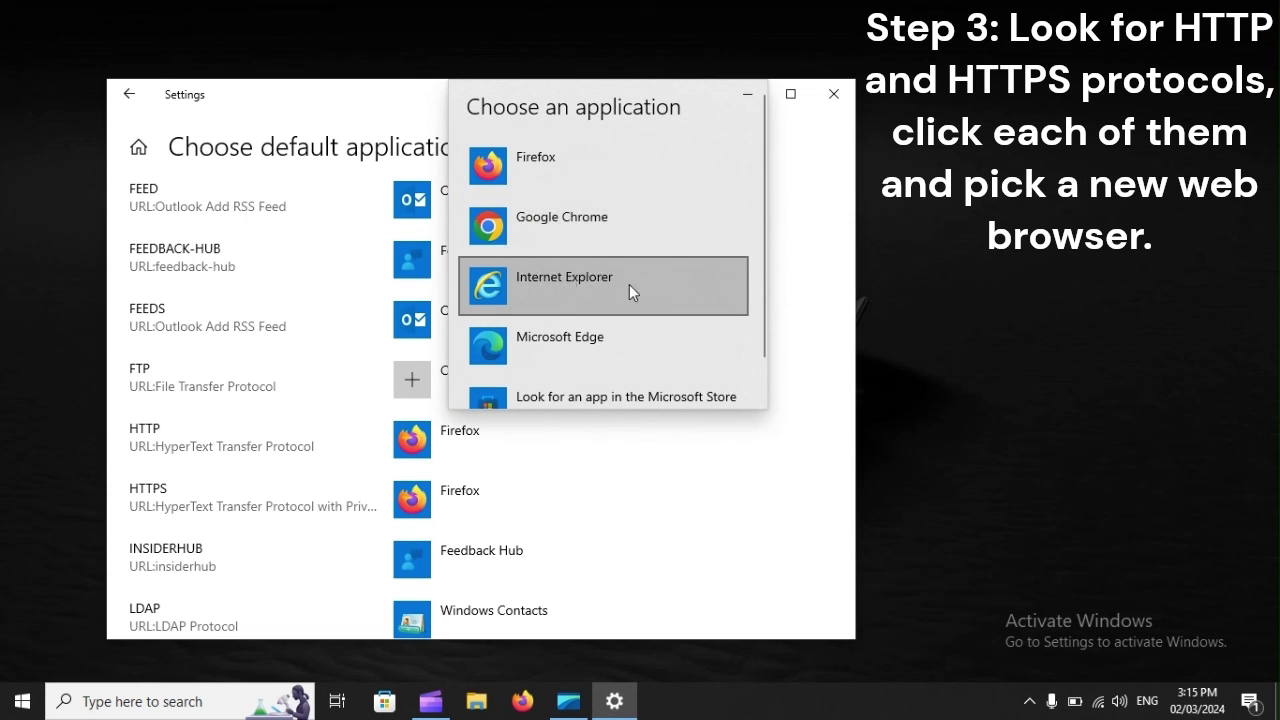
{"action": "left_click", "coordinate": [3, 709]}
{"action": "left_click", "coordinate": [23, 659]}
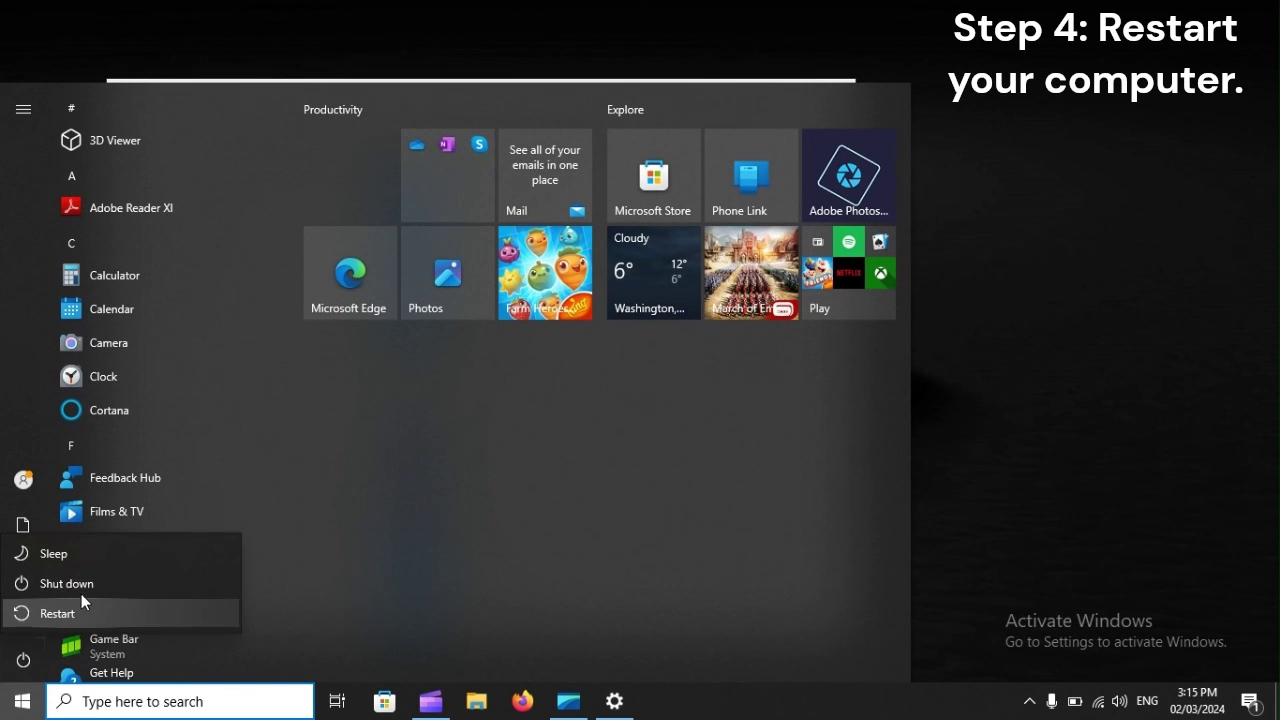